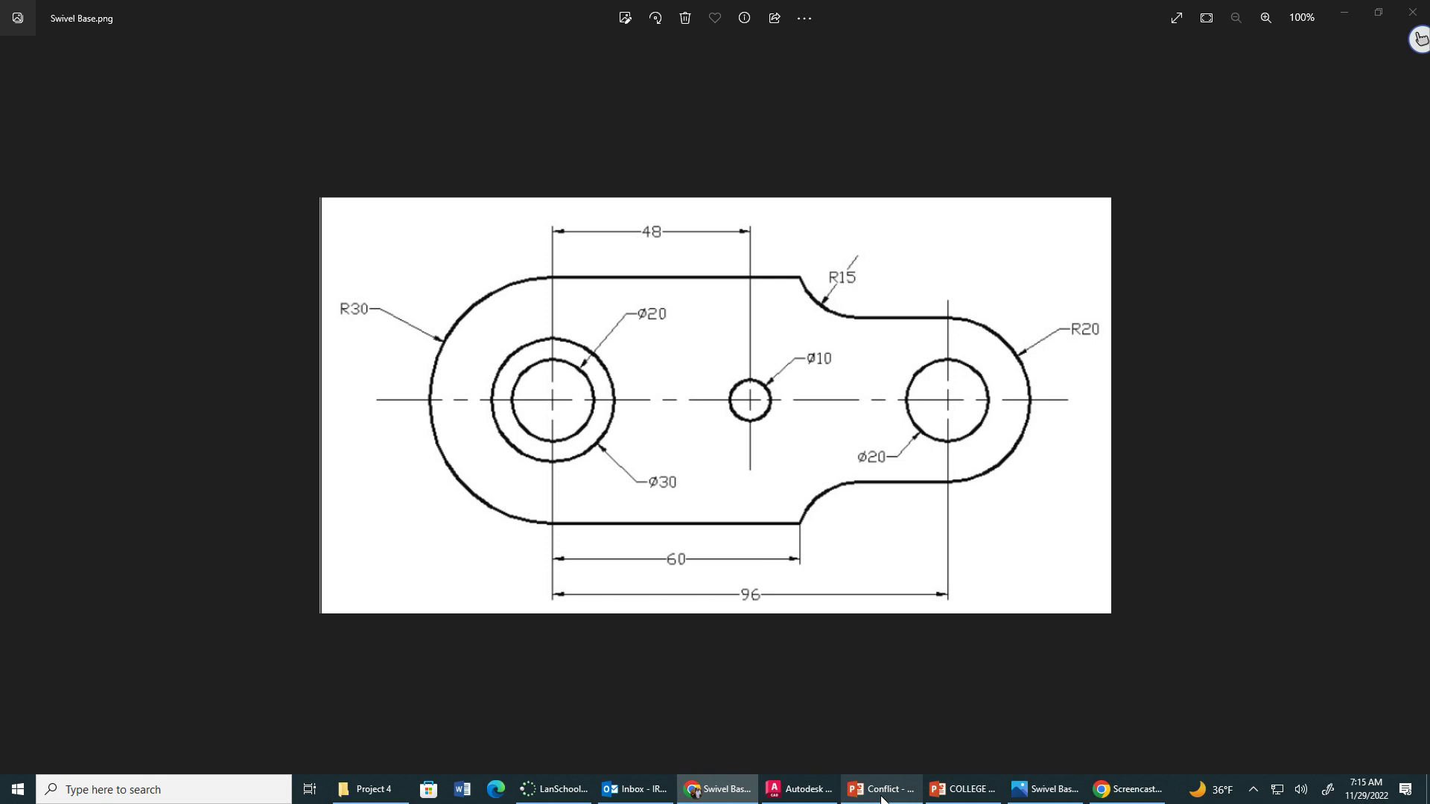
# - Switch between AutoCAD and the Swivel Base reference image, dragging the image window to the right
pyautogui.click(815, 794)
pyautogui.click(1015, 800)
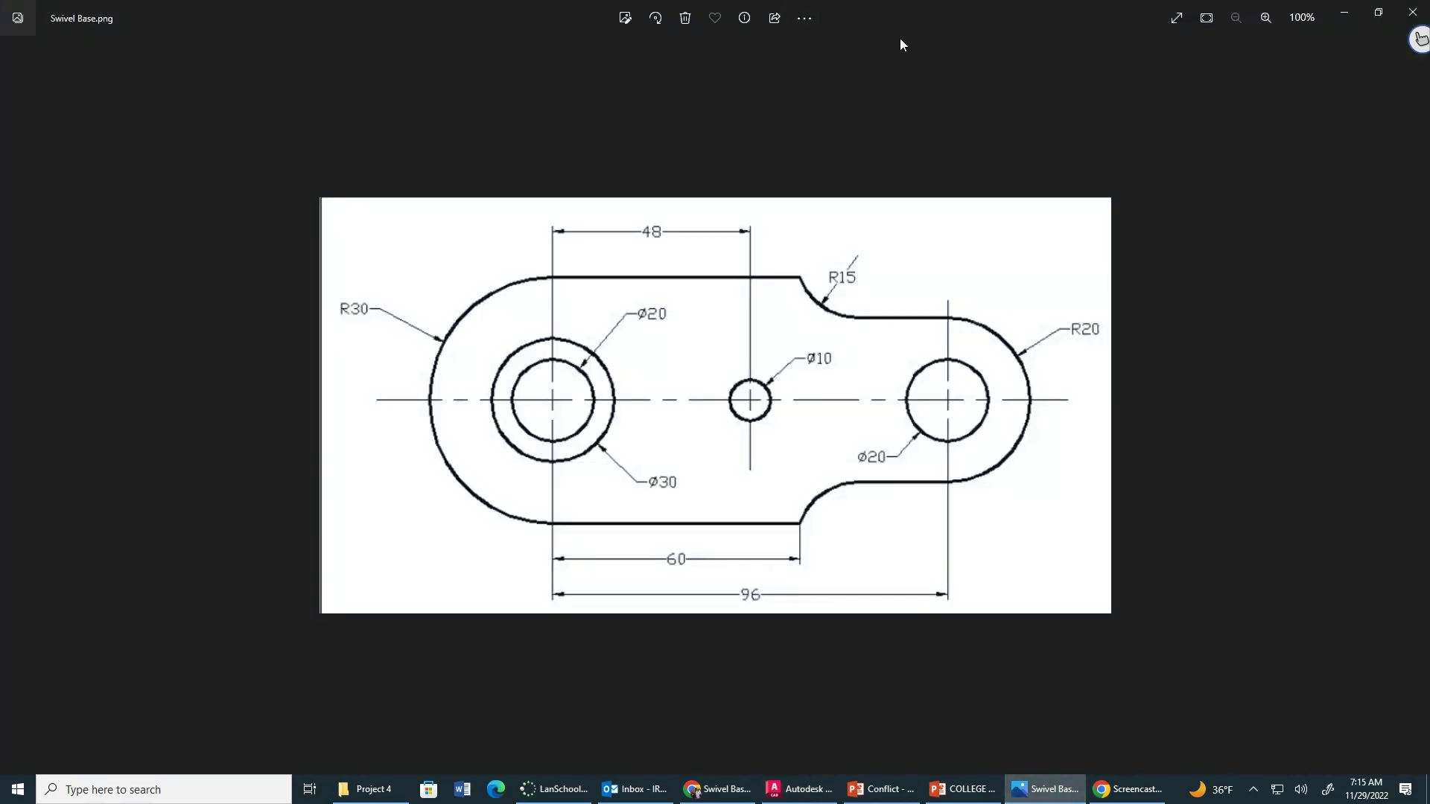
pyautogui.moveTo(900, 37); pyautogui.dragTo(1420, 37)
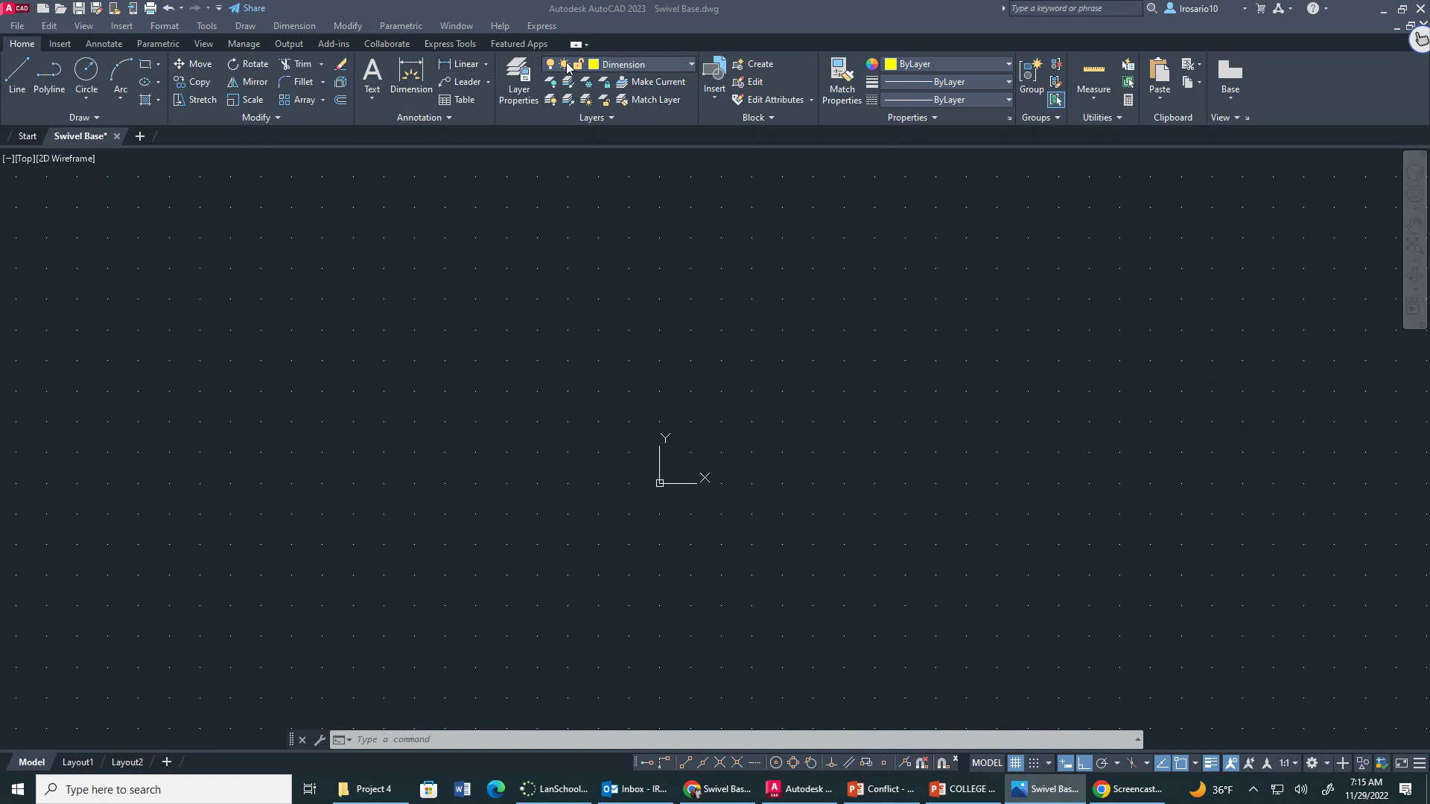
# - Turn on the Construction layer, erase all four green lines, and set Object as current layer
pyautogui.click(628, 64)
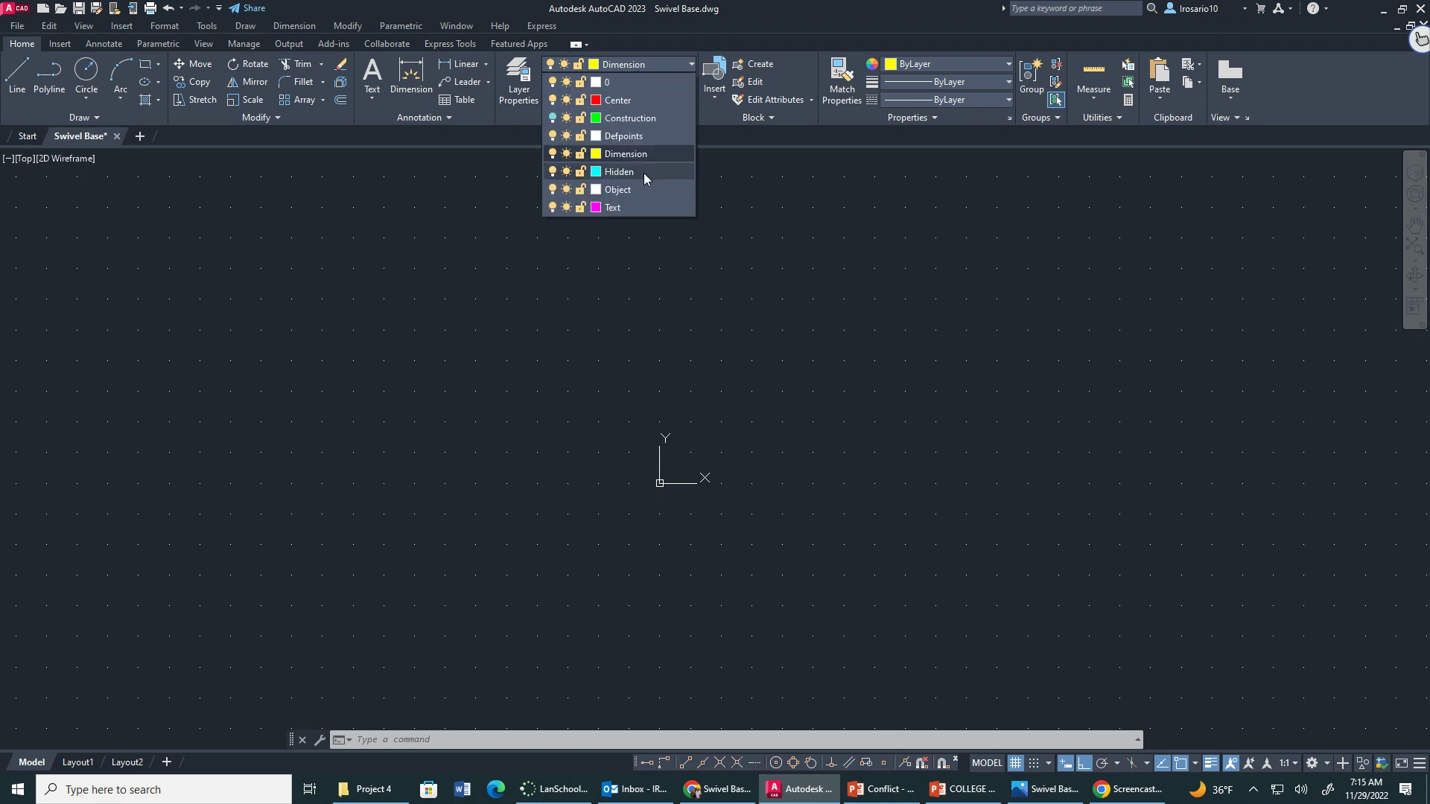
pyautogui.click(551, 117)
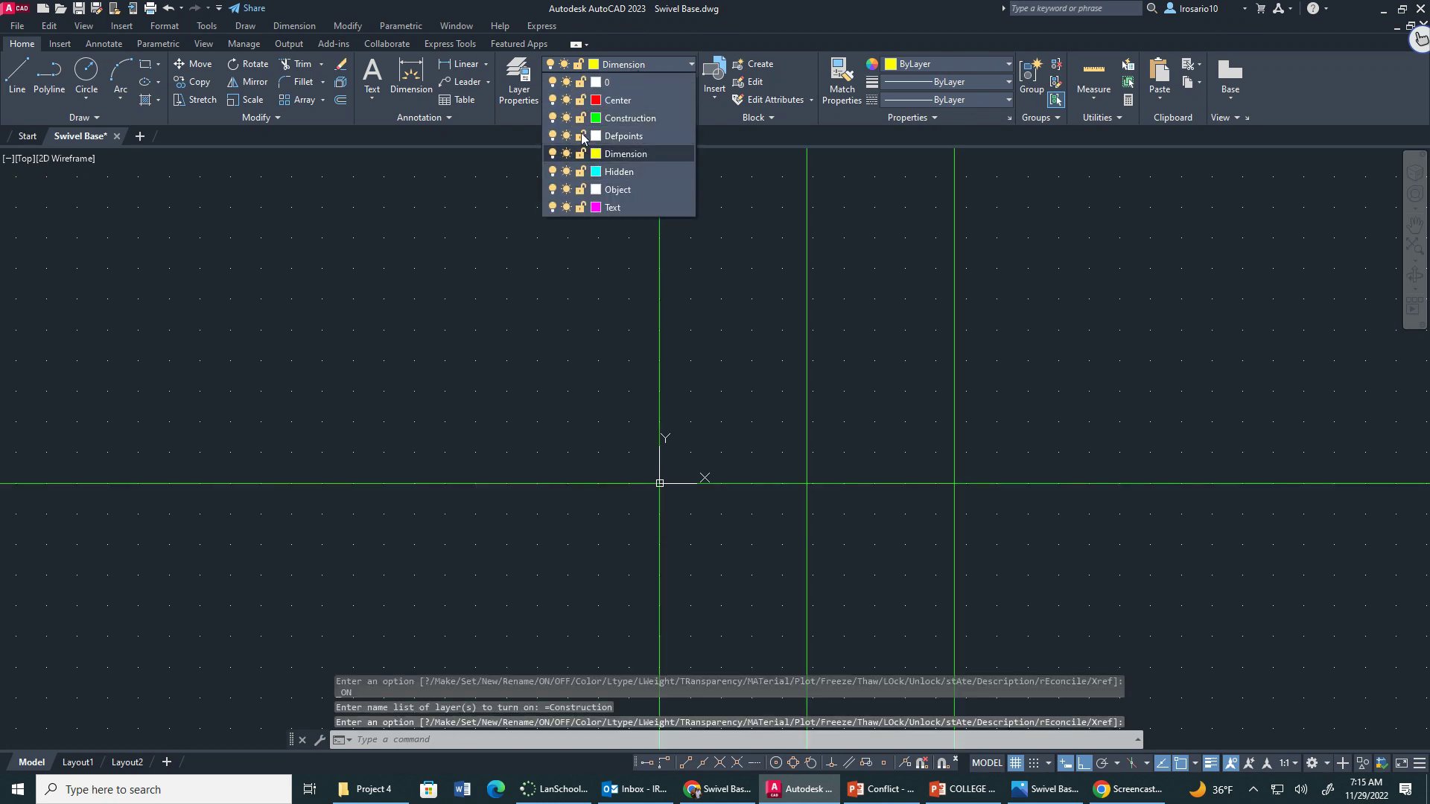
pyautogui.click(755, 368)
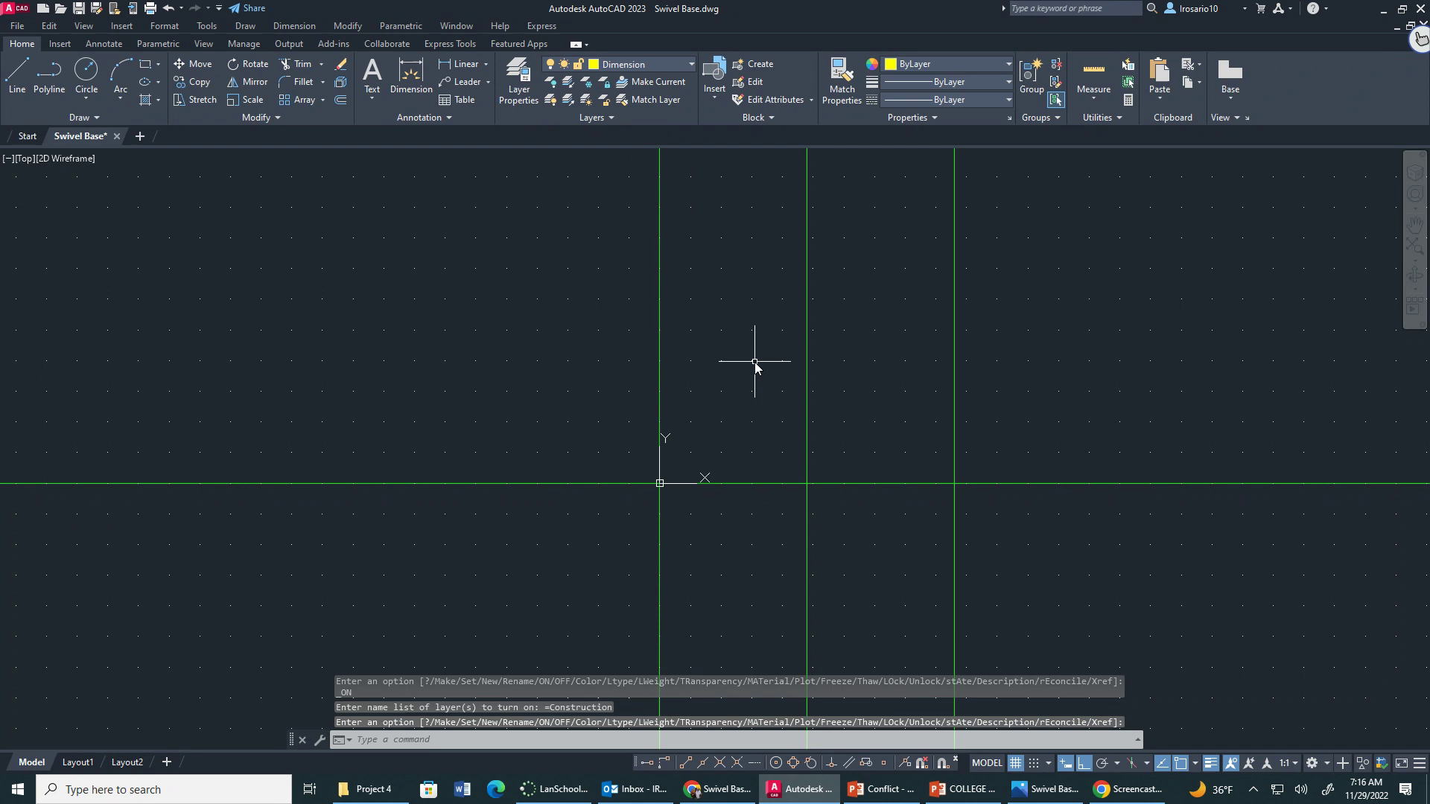
pyautogui.hotkey('ctrl', 'a')
pyautogui.press('Delete')
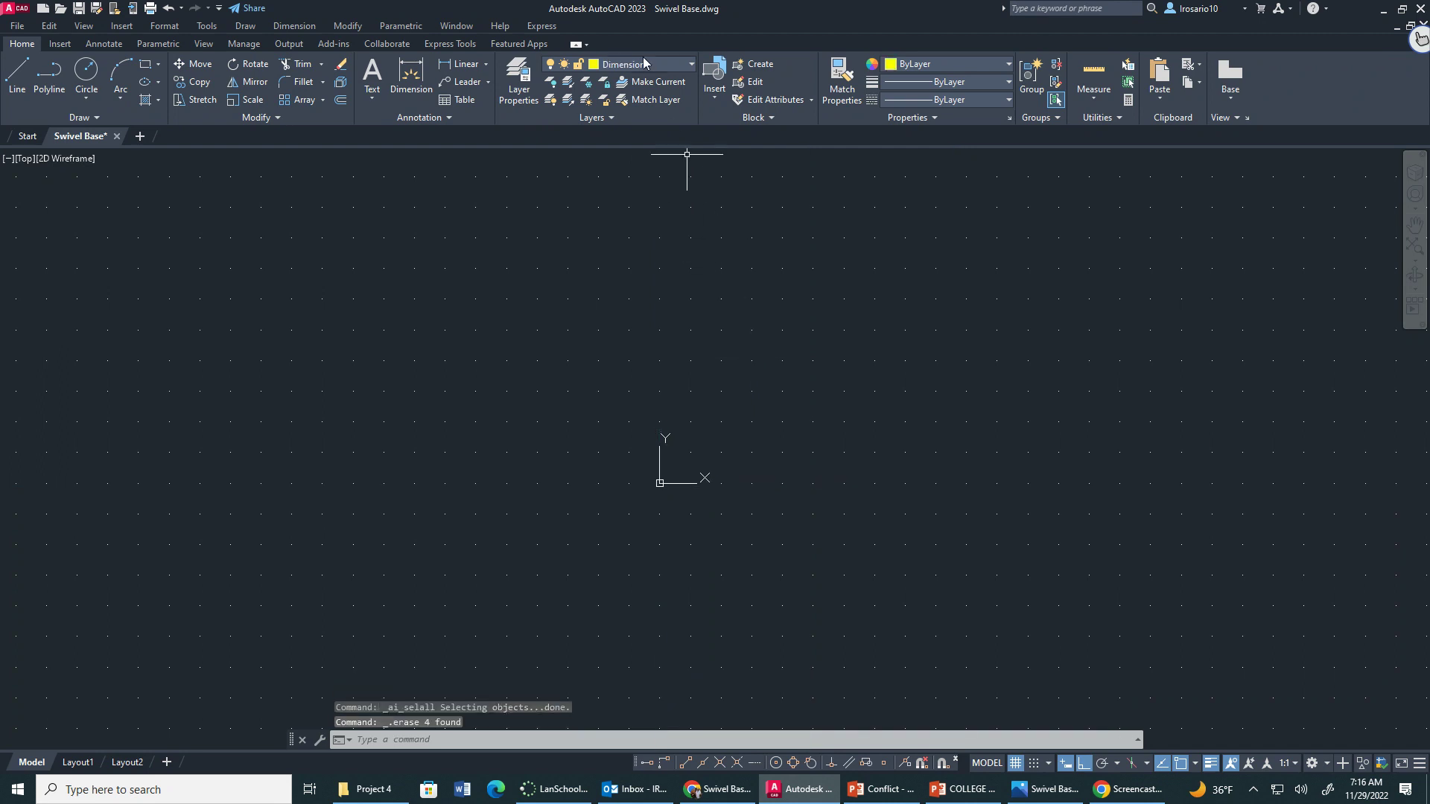
pyautogui.click(675, 67)
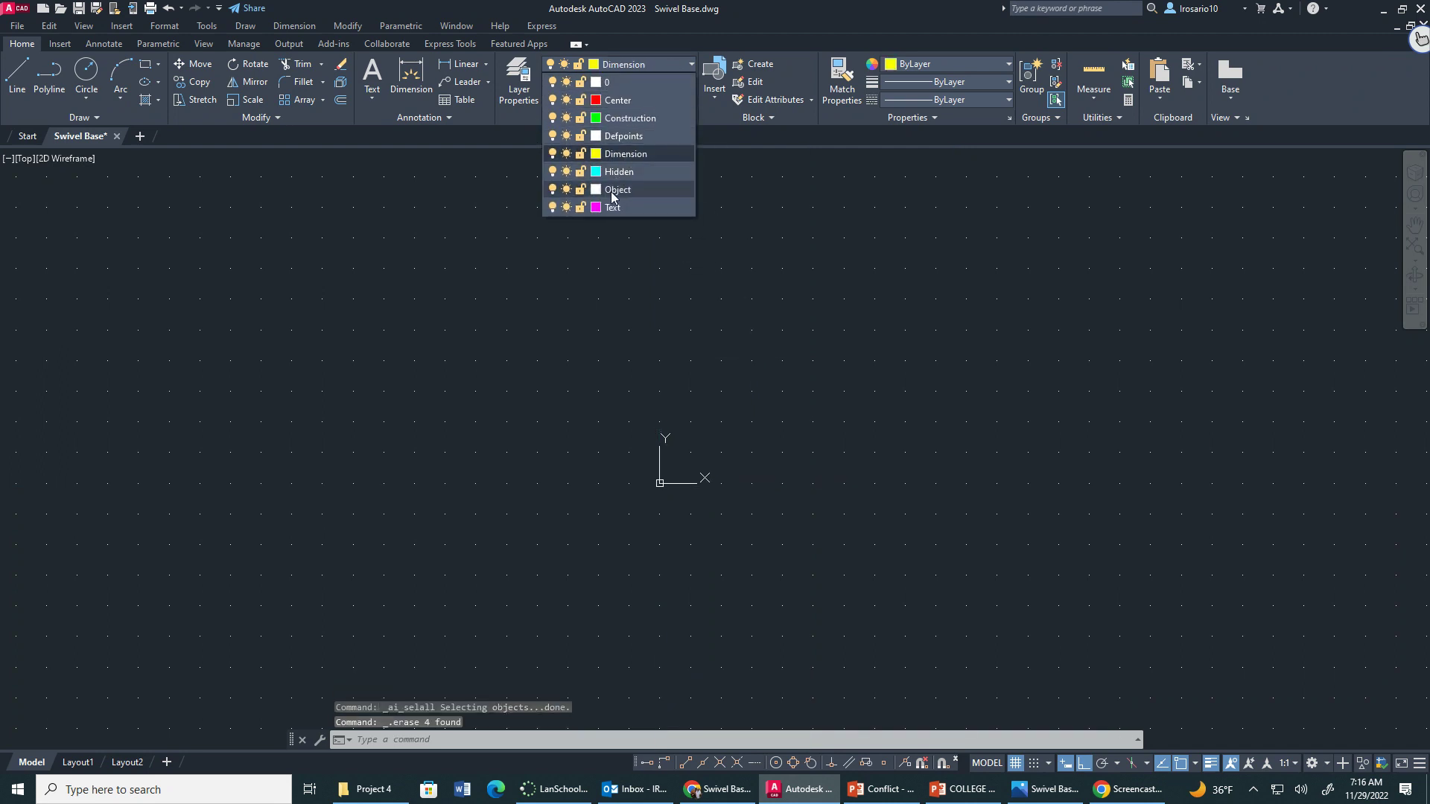
pyautogui.click(610, 190)
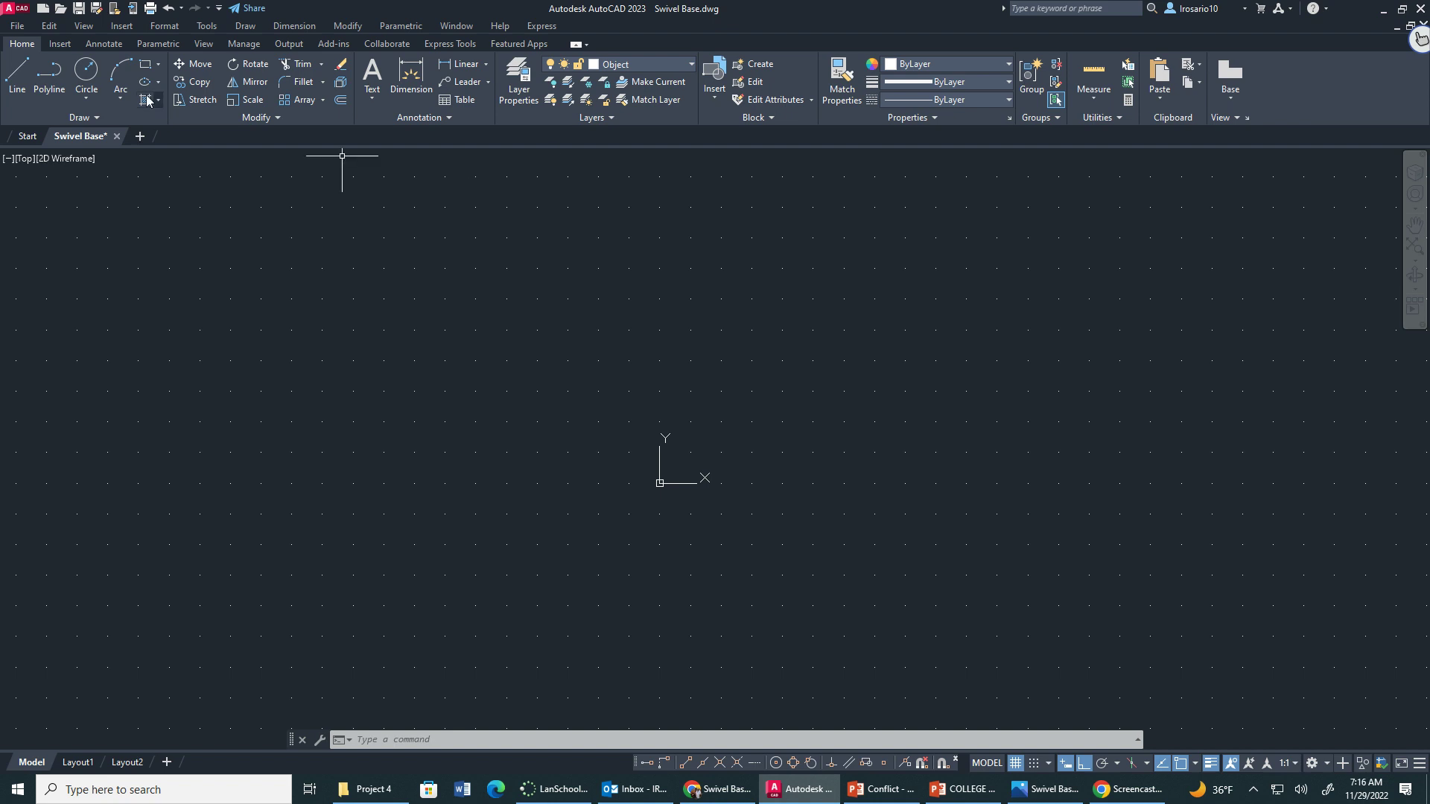
# - With grid Snap on, draw a 20 mm diameter circle centred at the origin
pyautogui.click(87, 102)
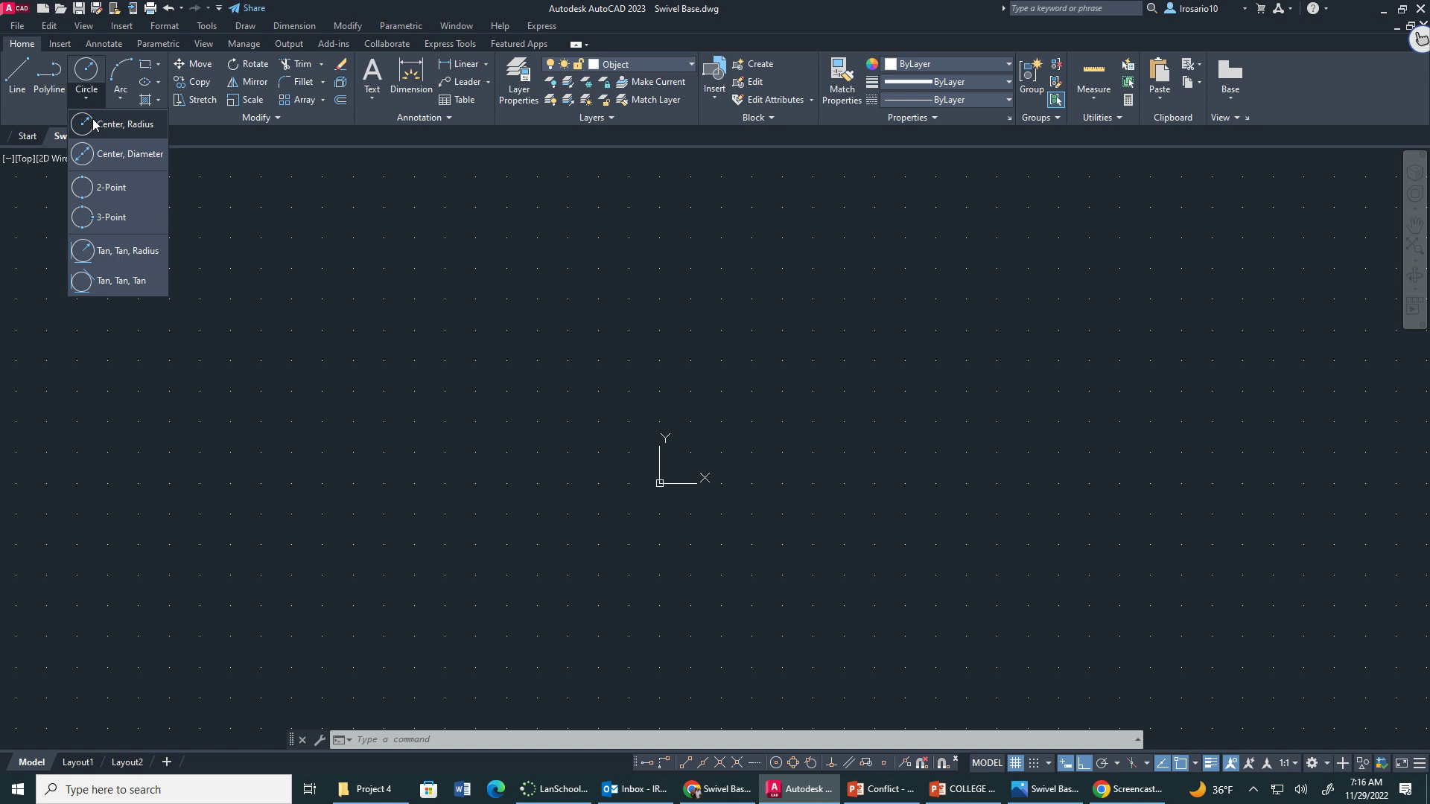
pyautogui.click(103, 190)
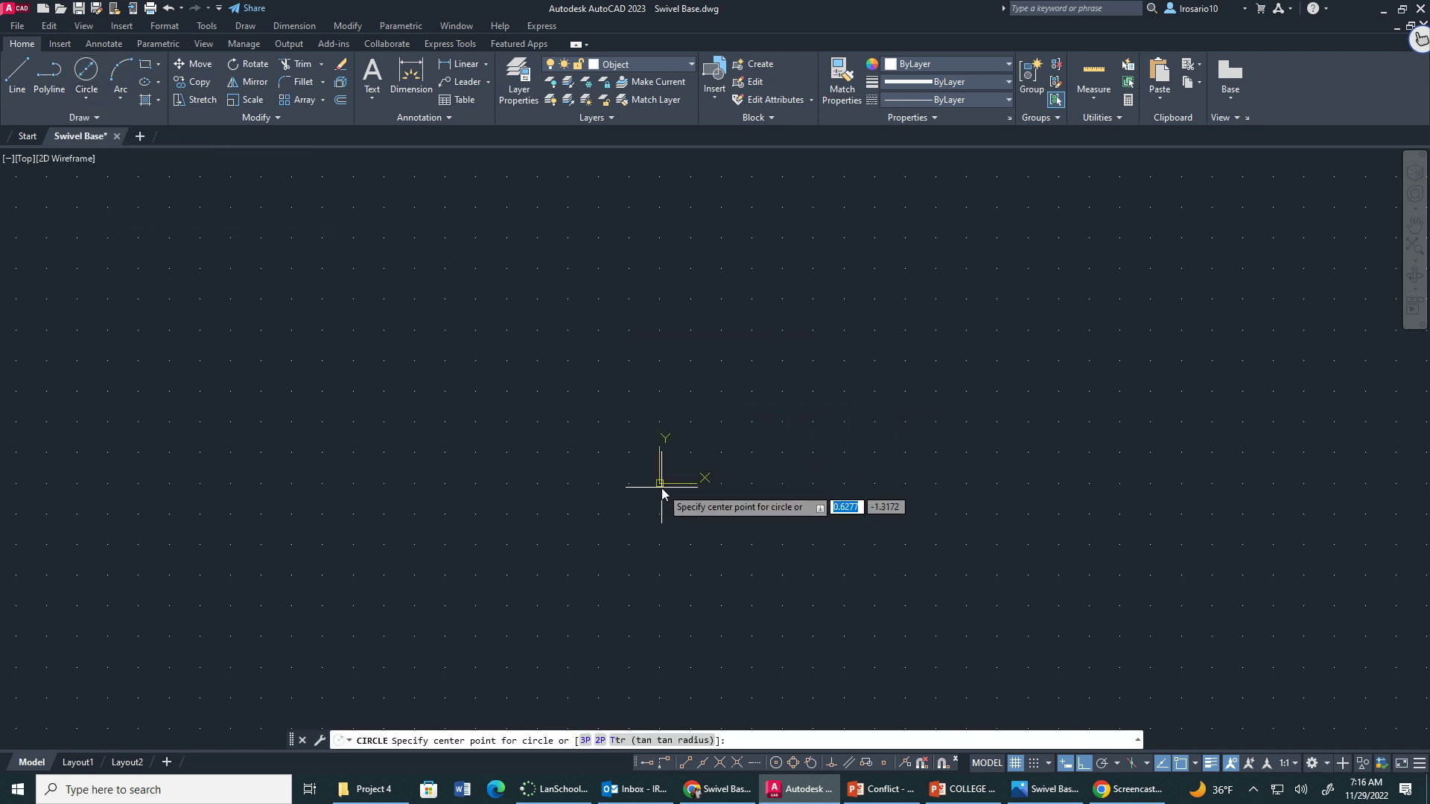
pyautogui.click(1033, 762)
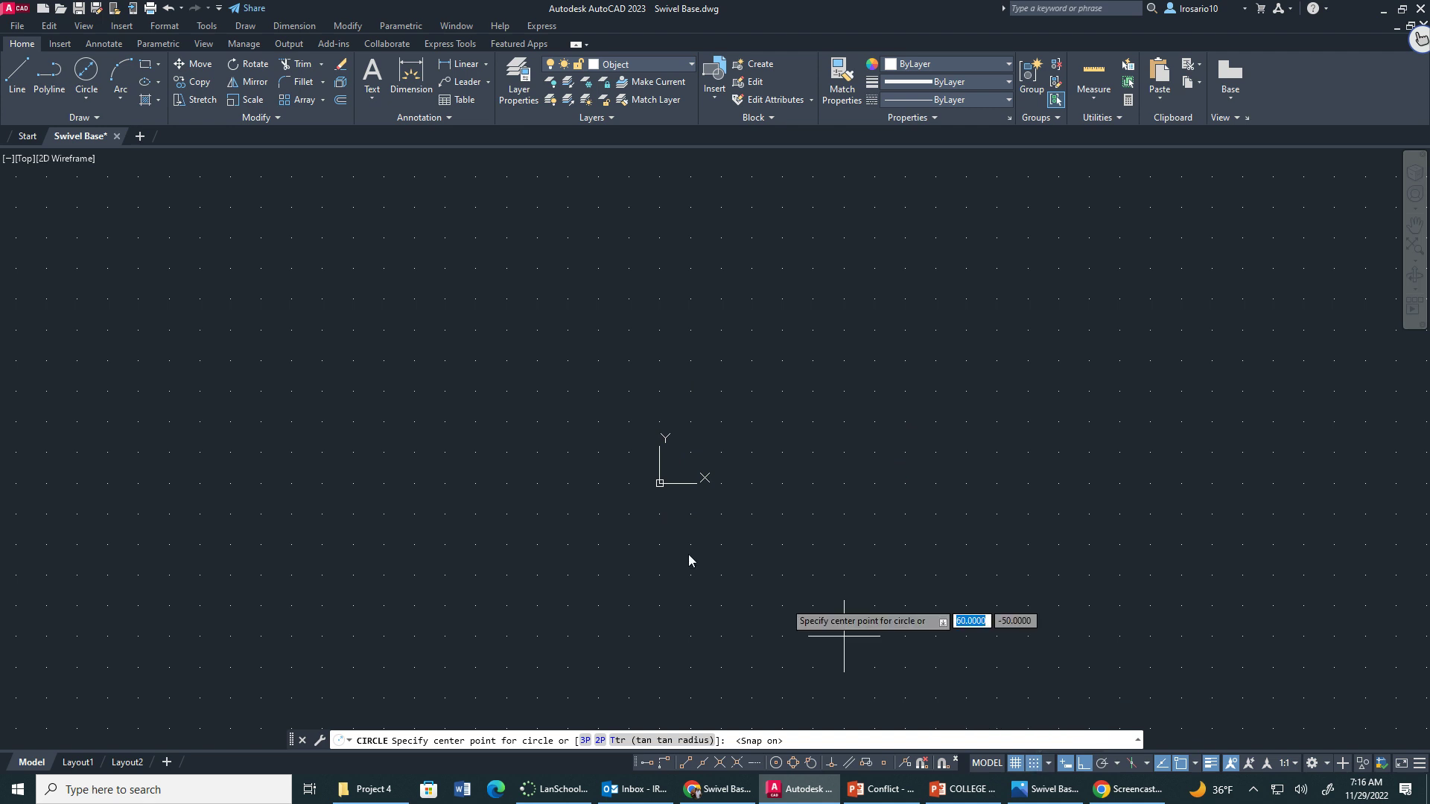
pyautogui.click(660, 484)
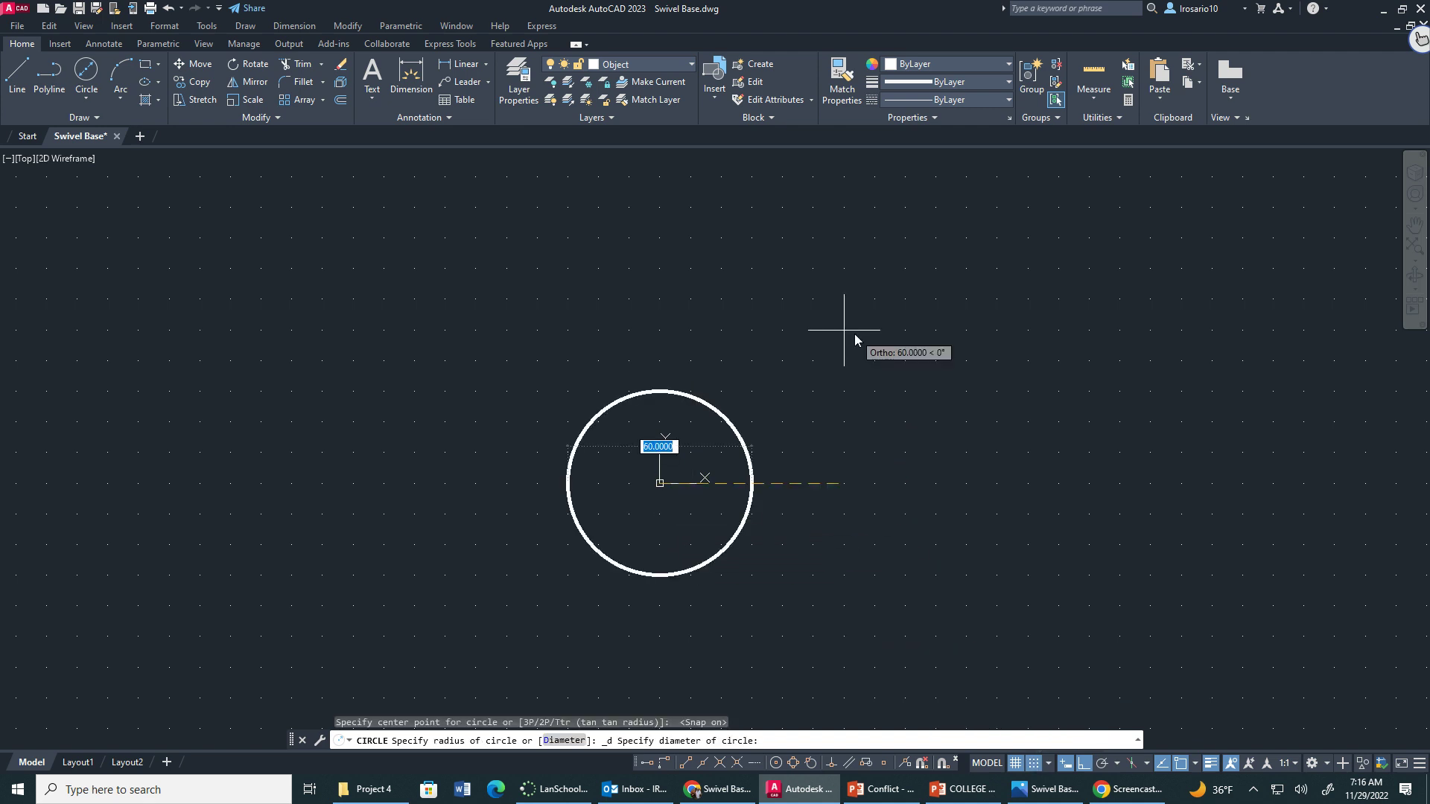
pyautogui.write('20')
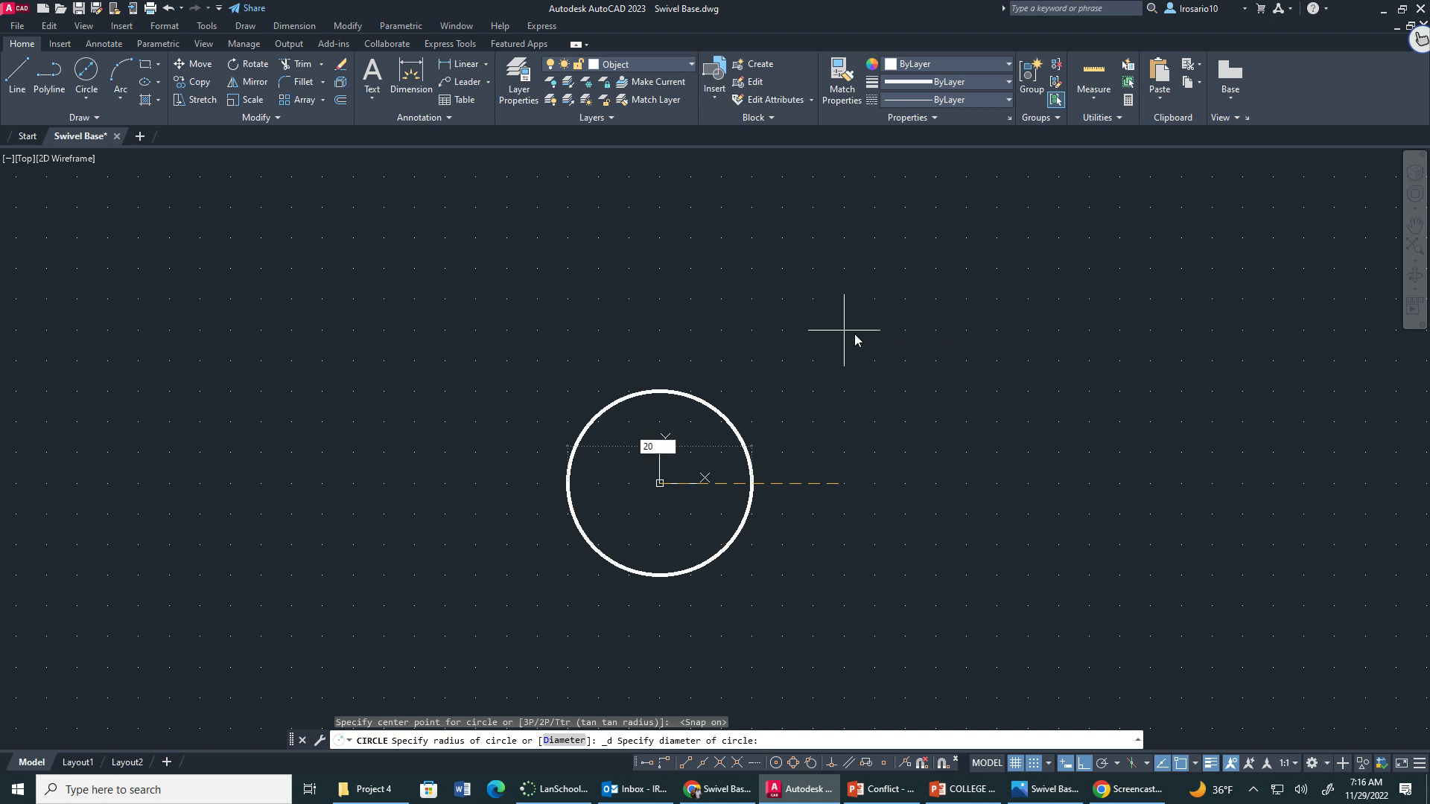
pyautogui.press('Return')
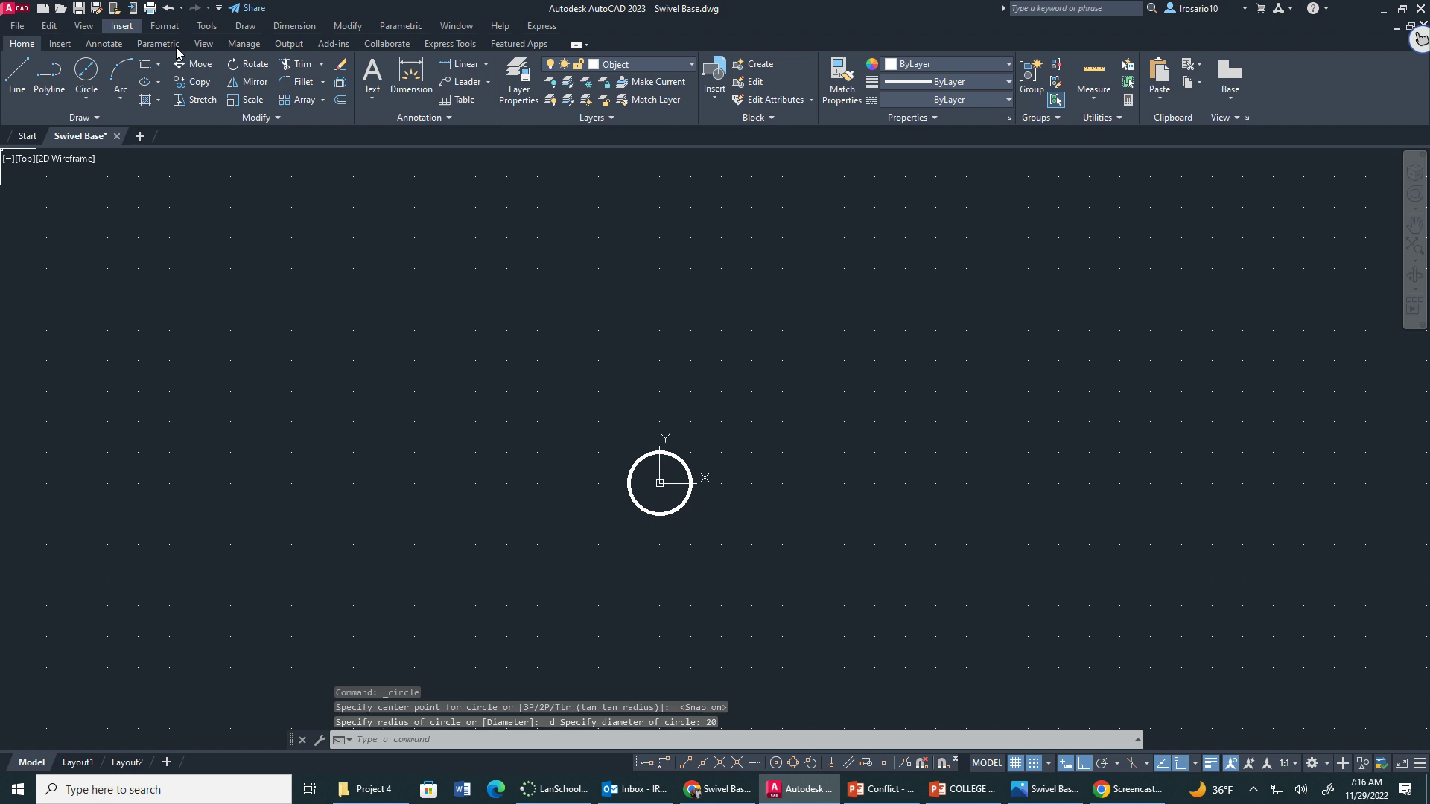
# - Draw a 30 mm diameter circle on the same origin centre
pyautogui.click(93, 75)
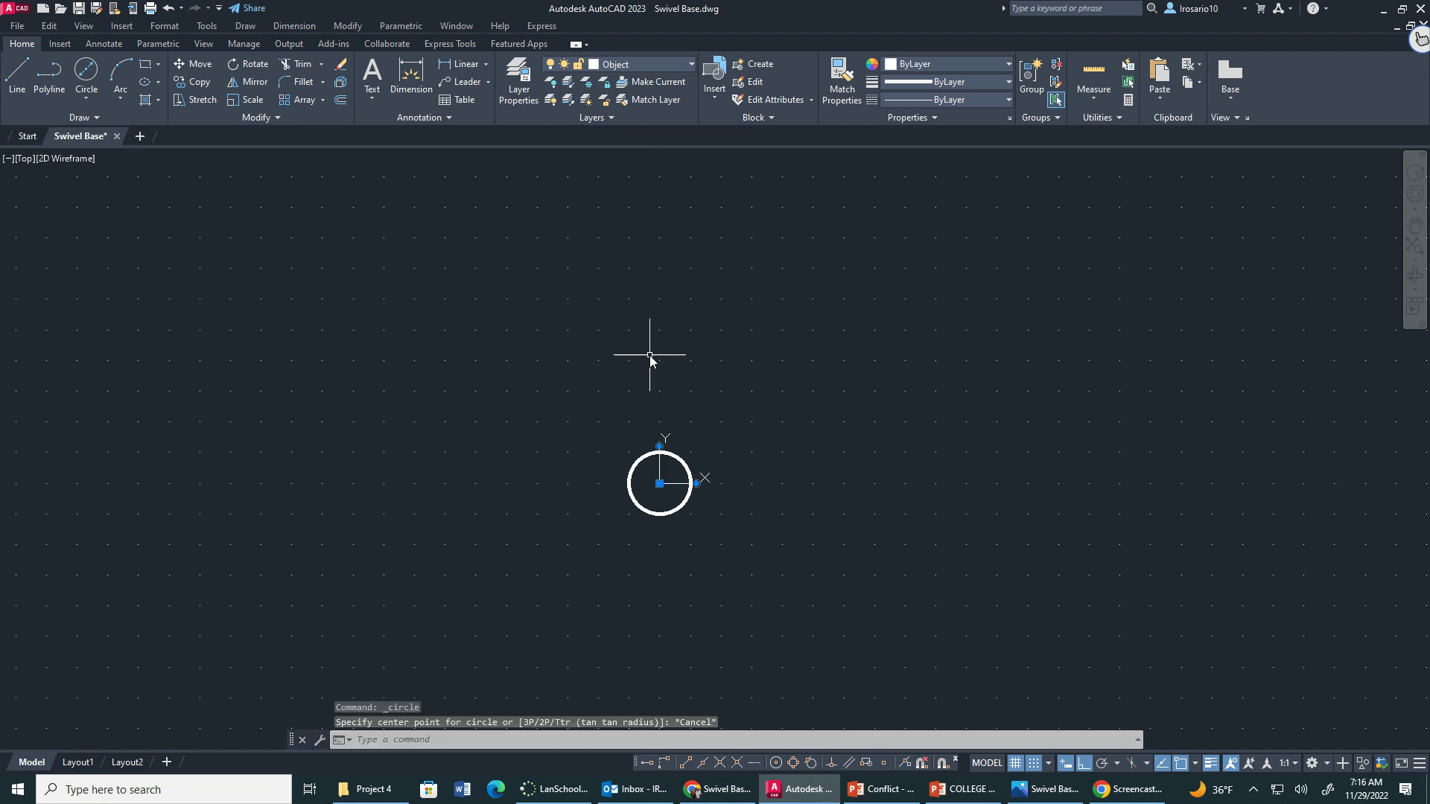
pyautogui.click(659, 483)
pyautogui.write('d')
pyautogui.press('Return')
pyautogui.write('30')
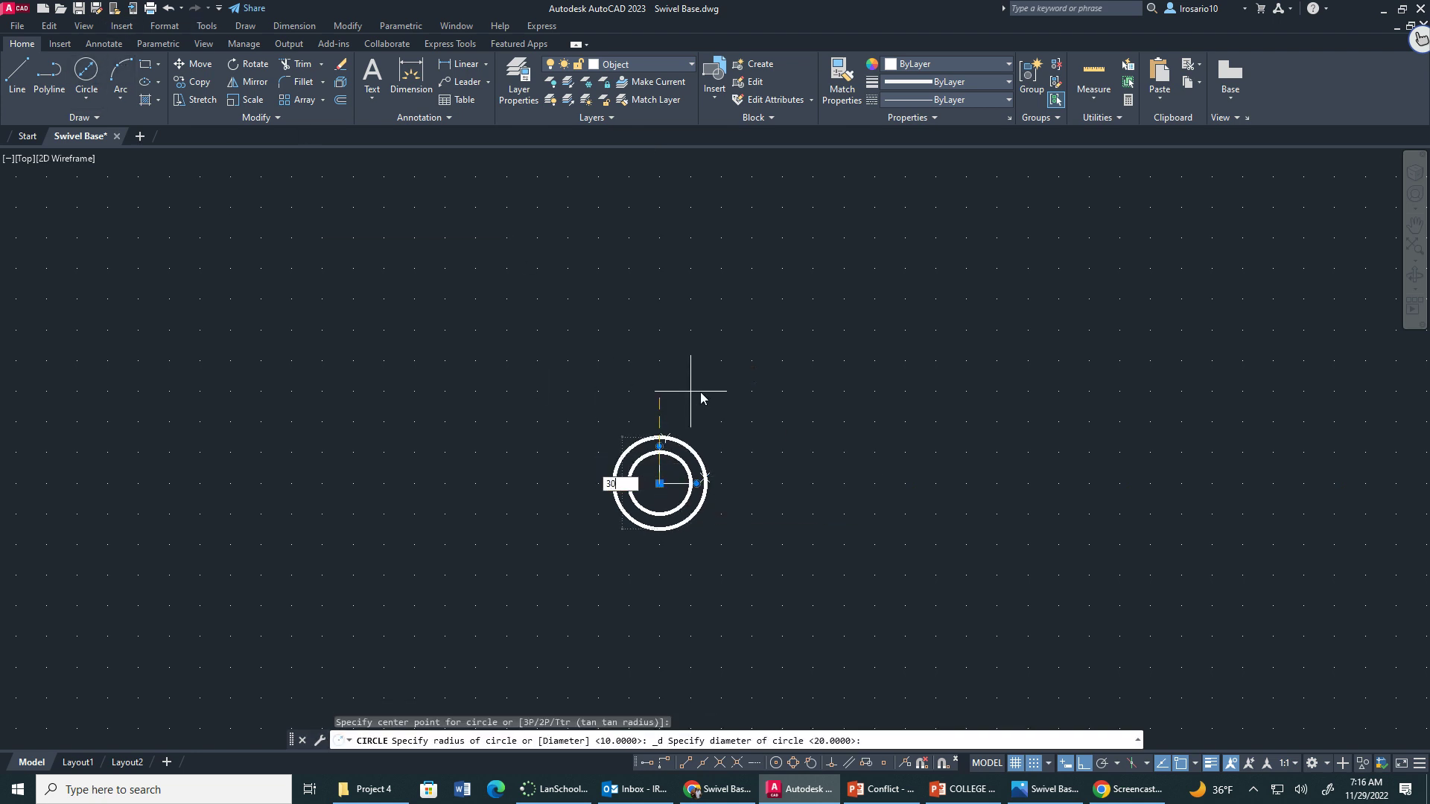
pyautogui.press('Return')
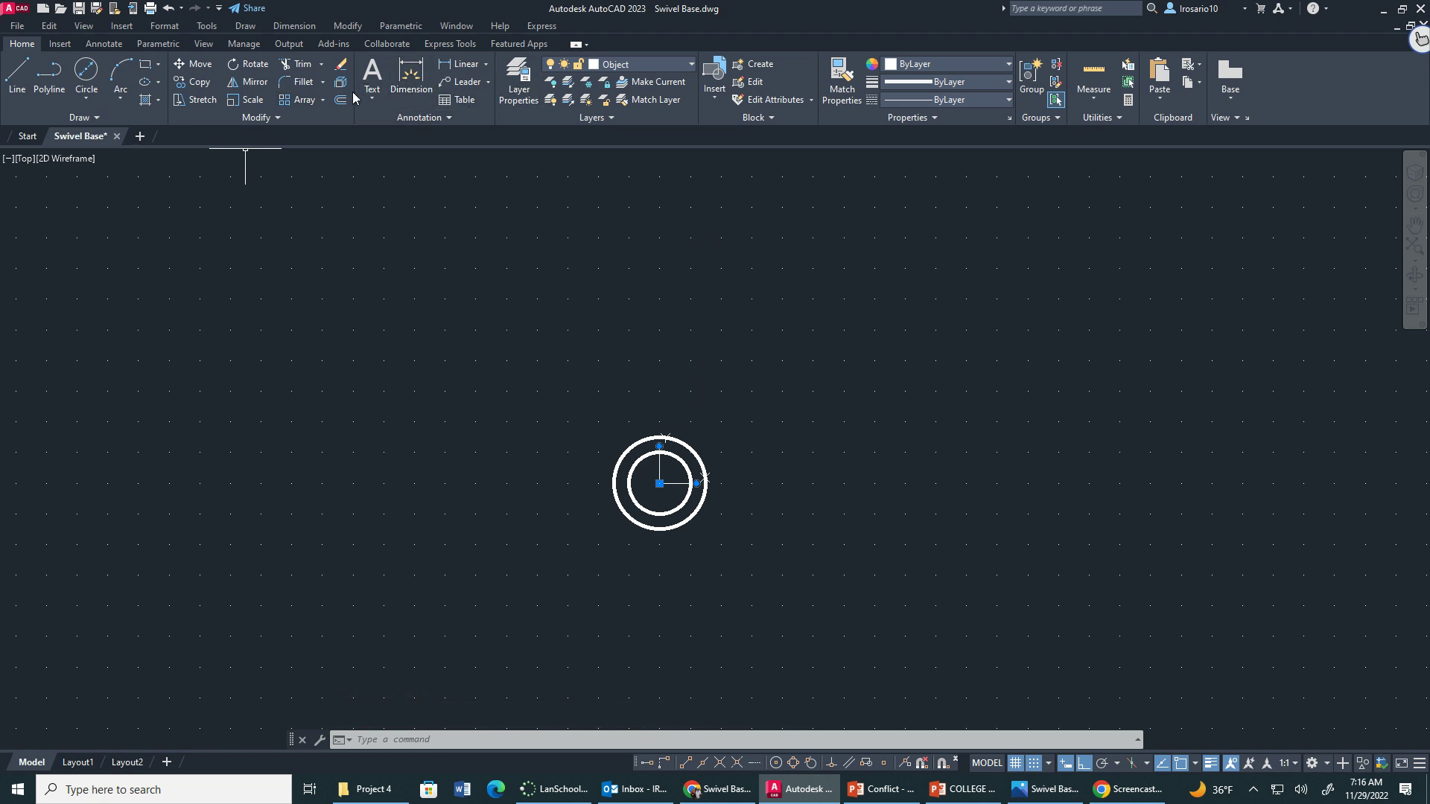
# - Draw a radius-30 circle centred on the origin circles
pyautogui.click(89, 94)
pyautogui.click(107, 137)
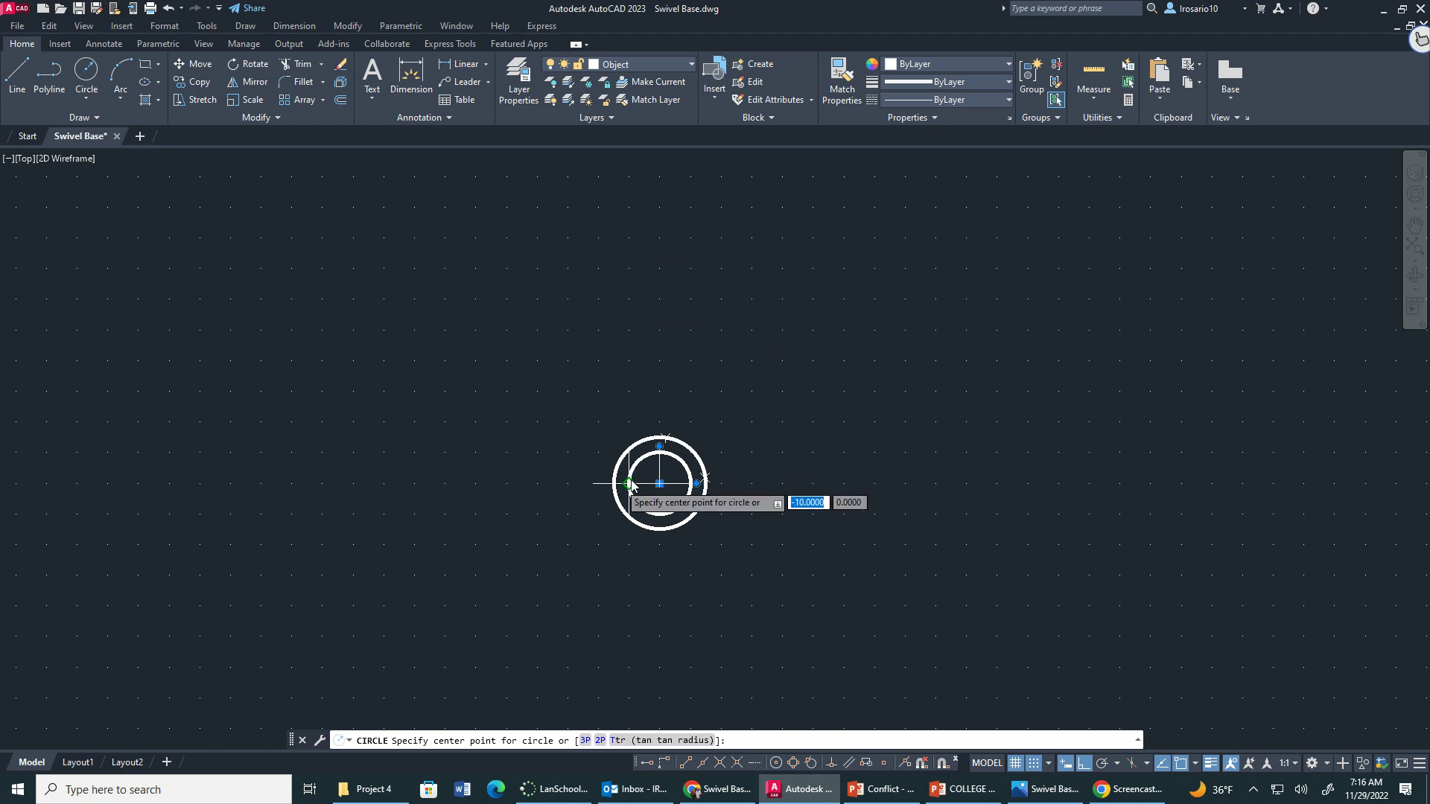
pyautogui.click(660, 484)
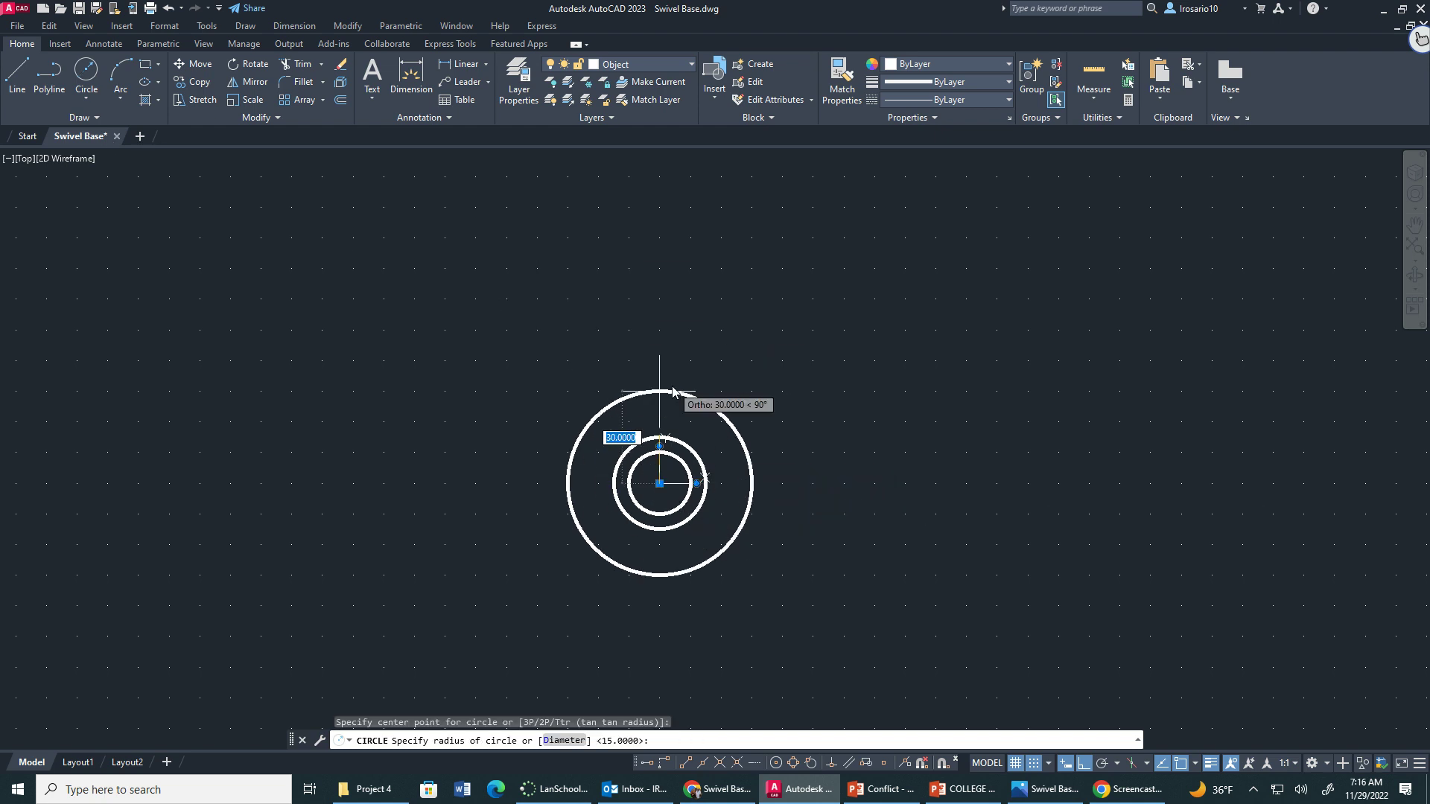
pyautogui.write('30')
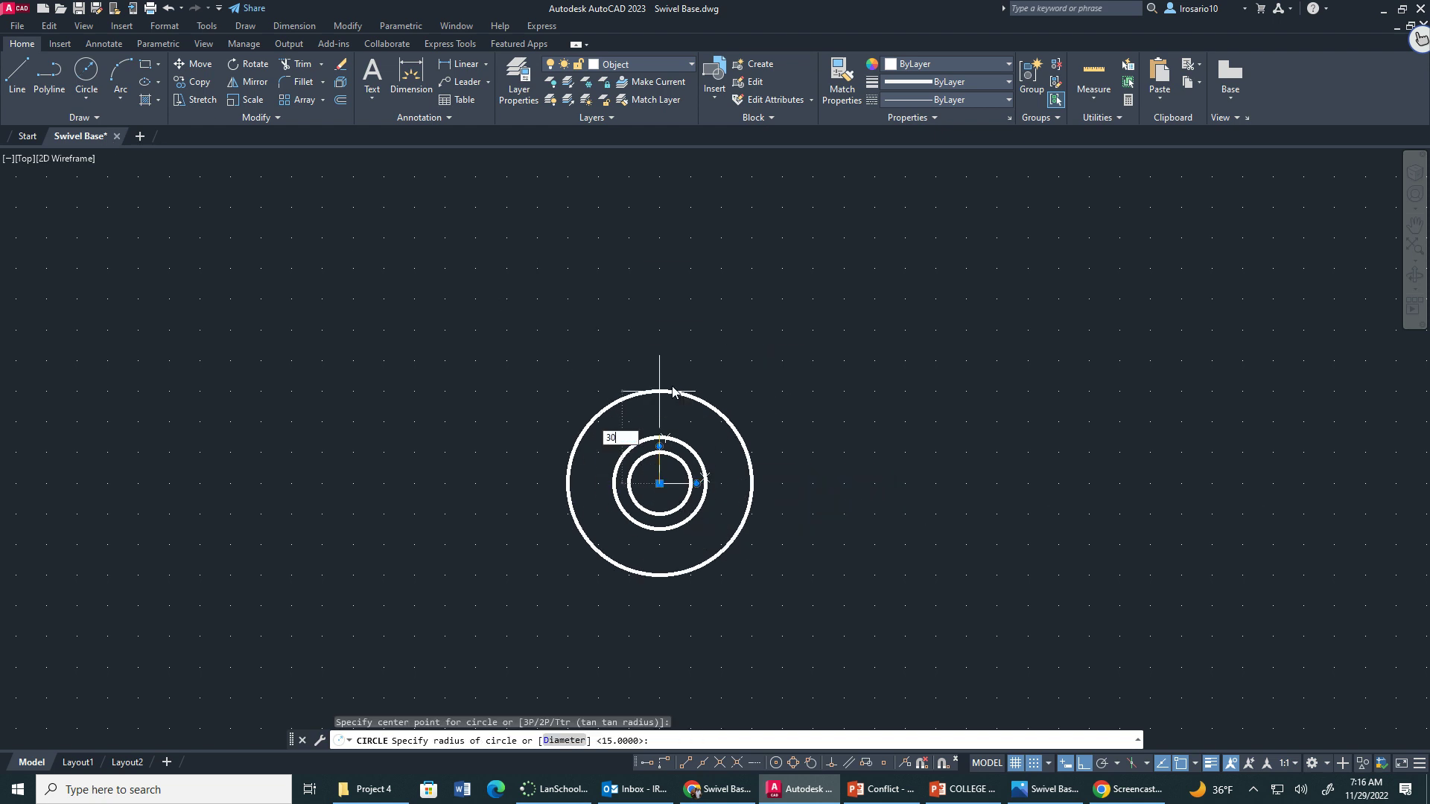
pyautogui.press('Return')
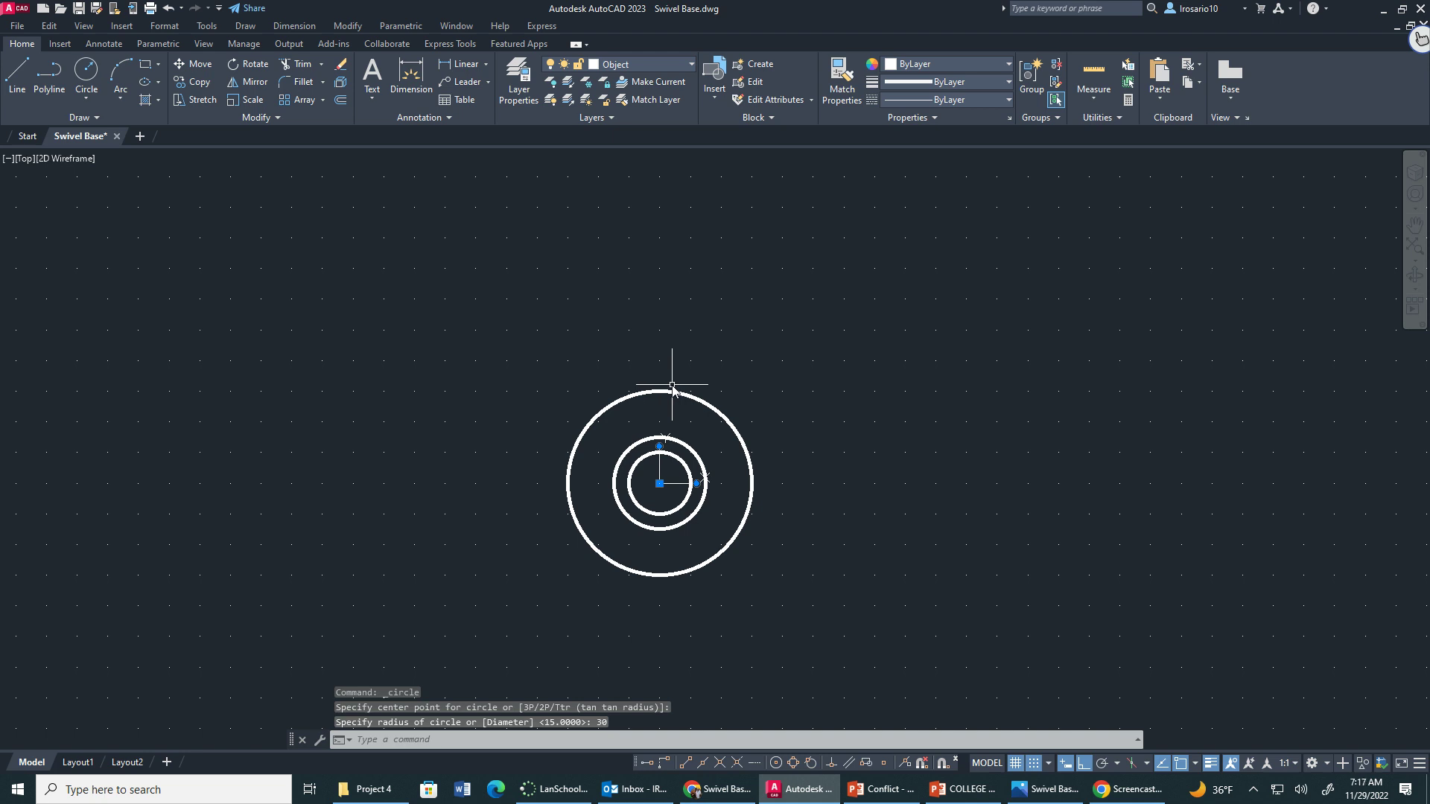
# - Check the 30 mm and outer circles, then bring Swivel Base.png over the drawing
pyautogui.click(676, 442)
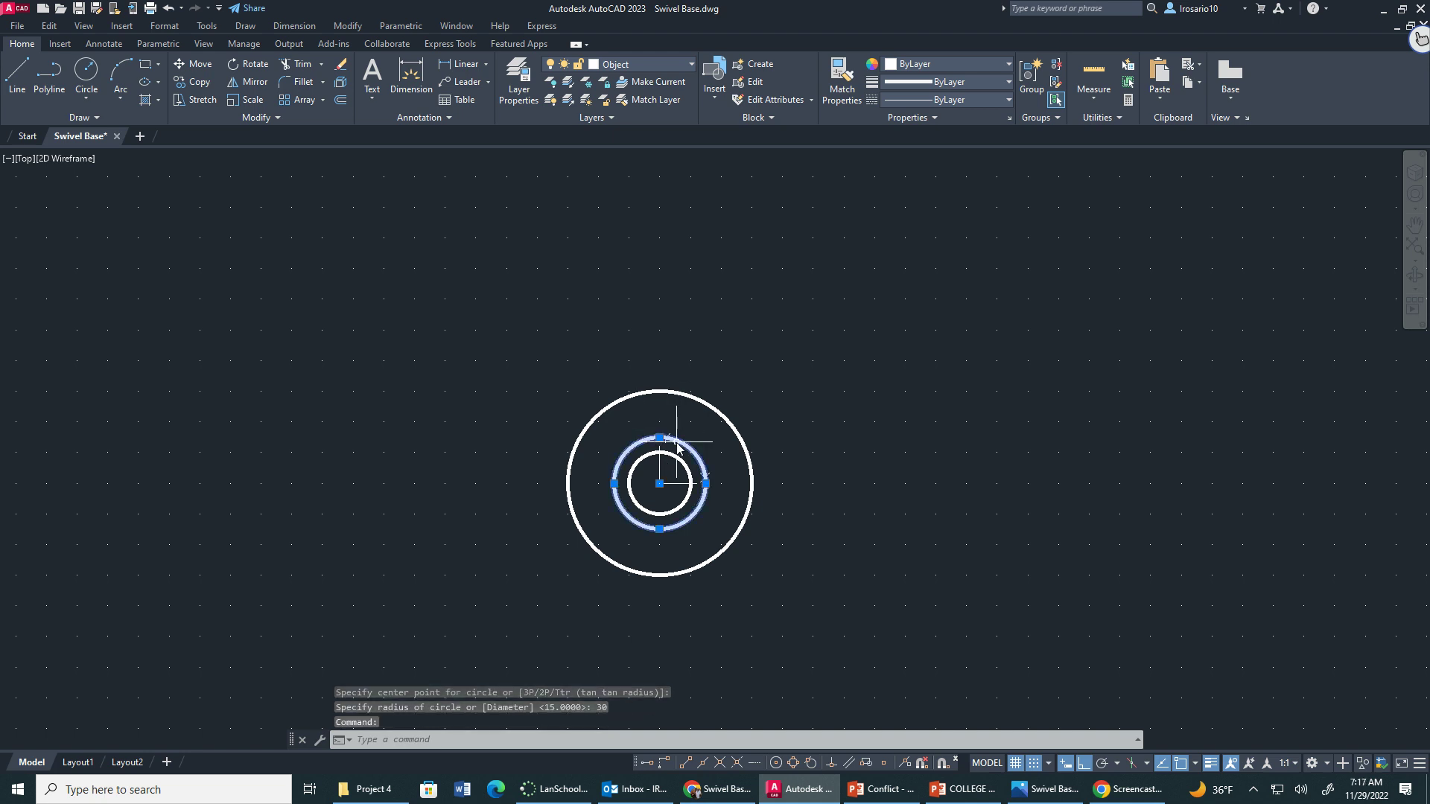
pyautogui.press('Escape')
pyautogui.click(691, 393)
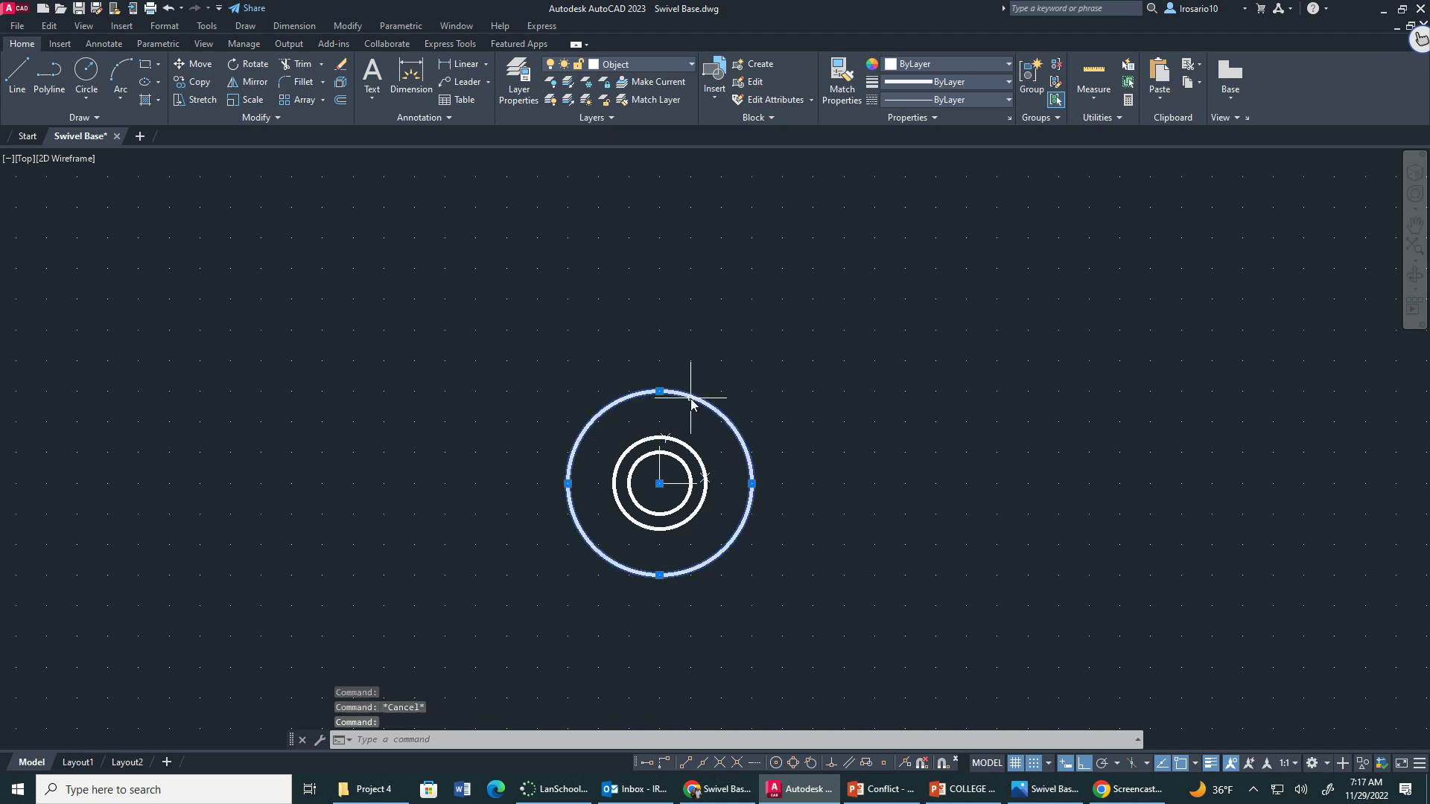
pyautogui.press('Escape')
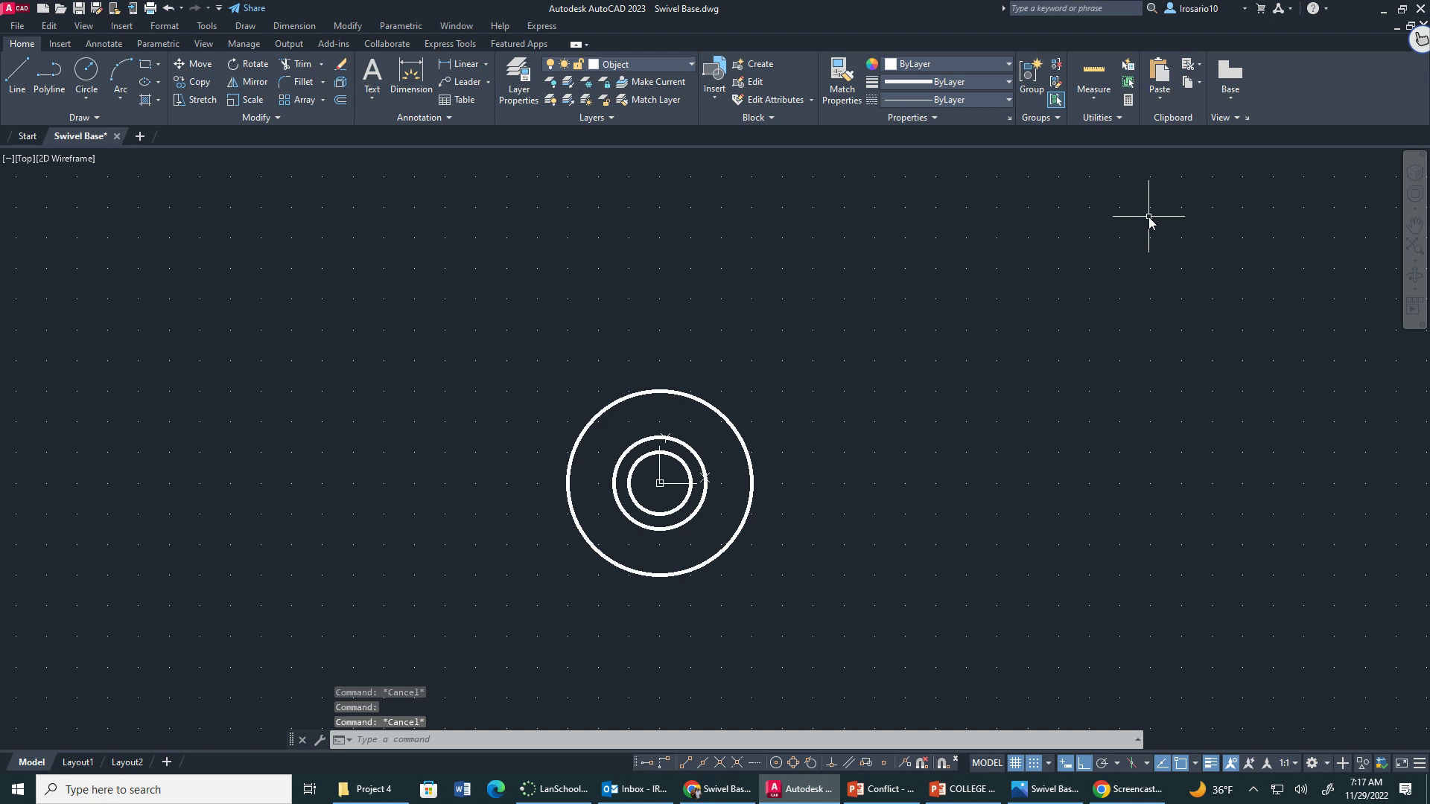
pyautogui.hotkey('alt', 'Tab')
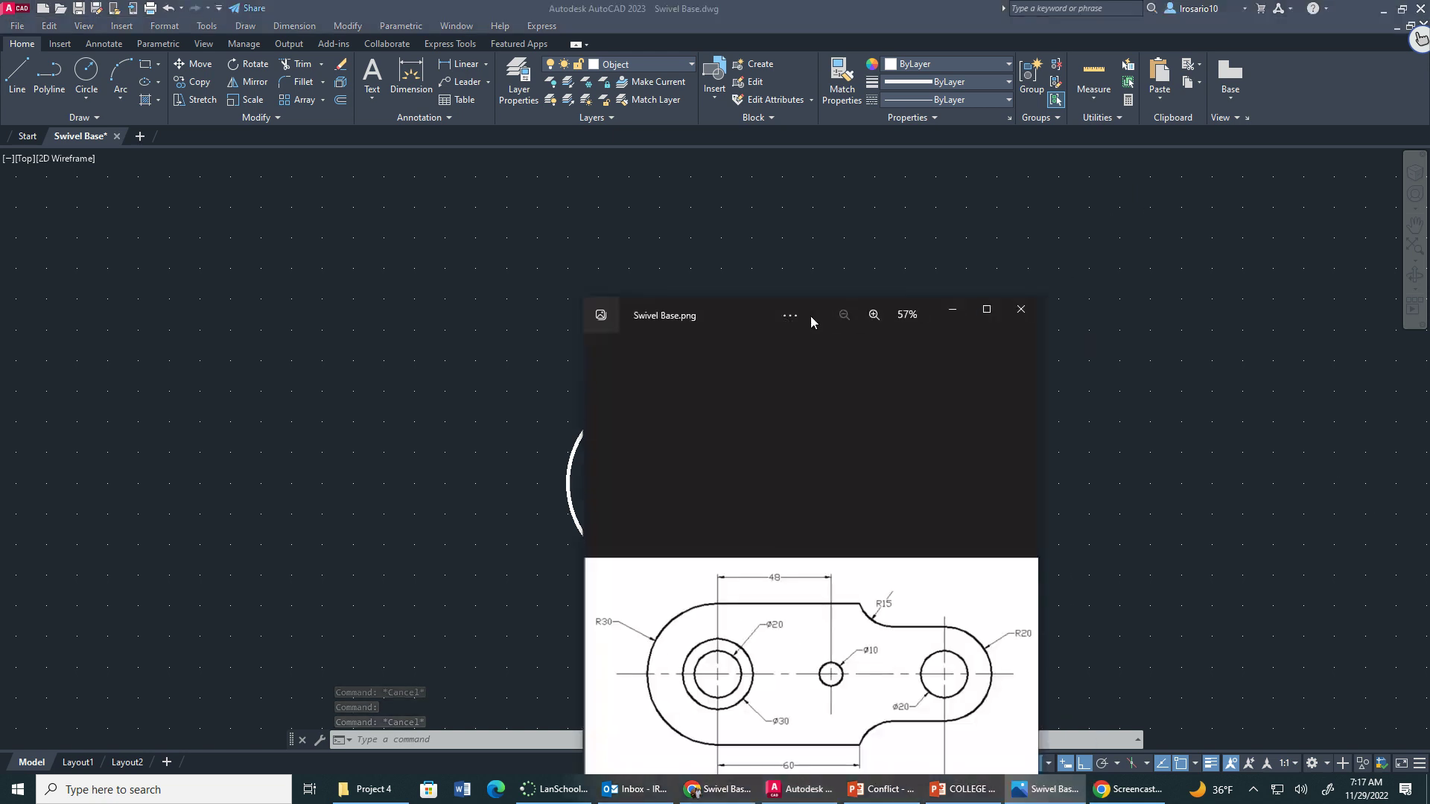
pyautogui.moveTo(810, 316); pyautogui.dragTo(722, 141)
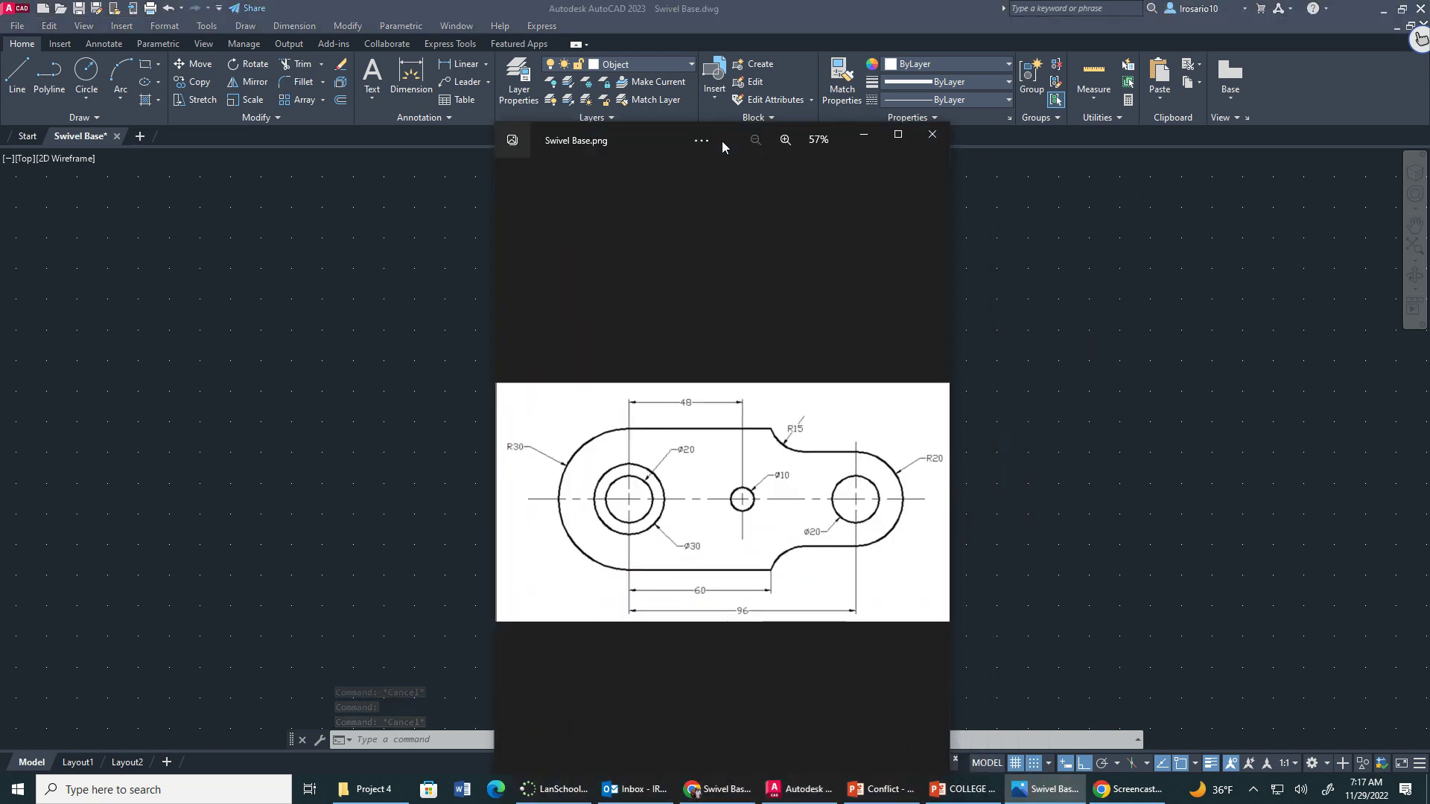
# - Maximize Swivel Base.png, snap it to the top-right quarter, then put it away
pyautogui.click(898, 136)
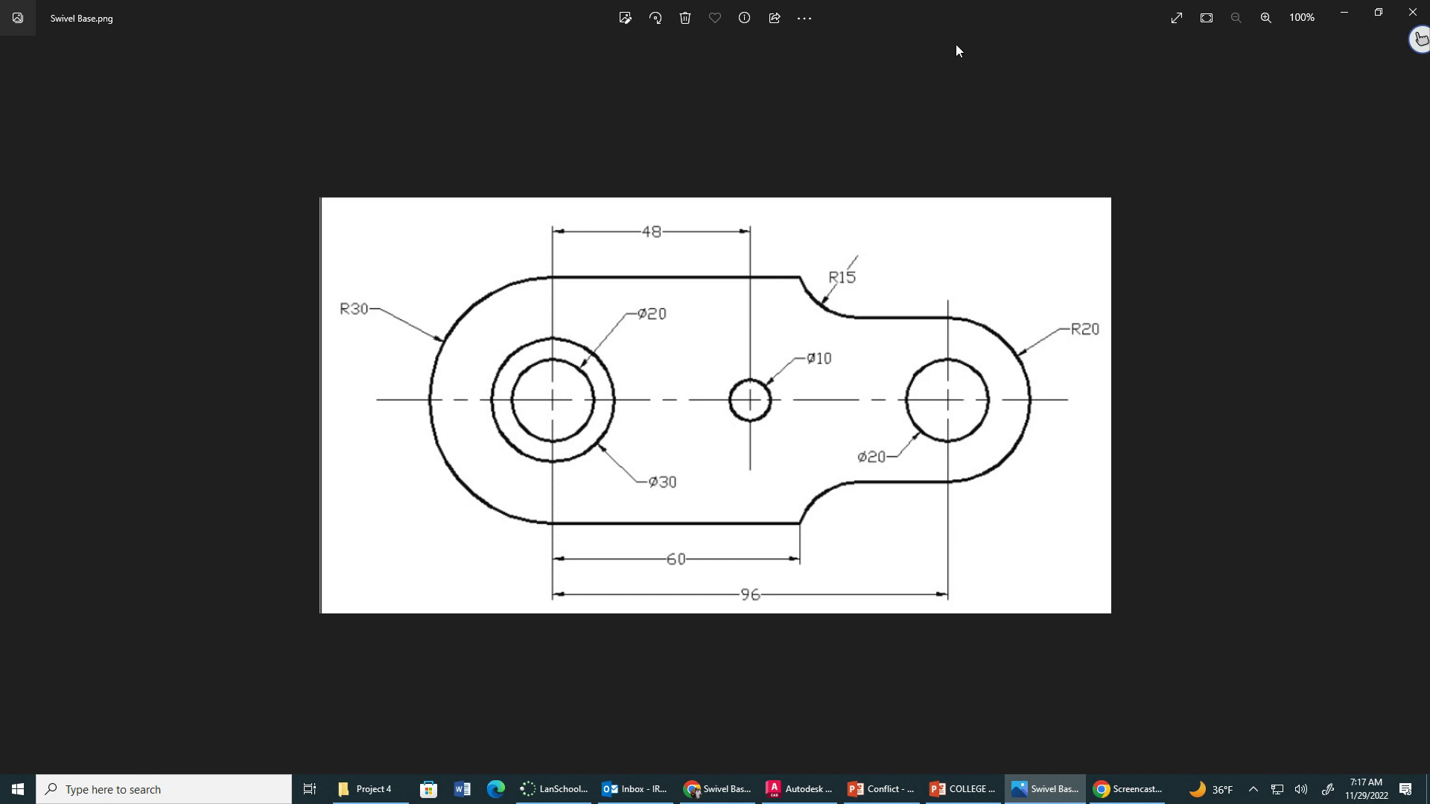
pyautogui.moveTo(960, 14); pyautogui.dragTo(1426, 2)
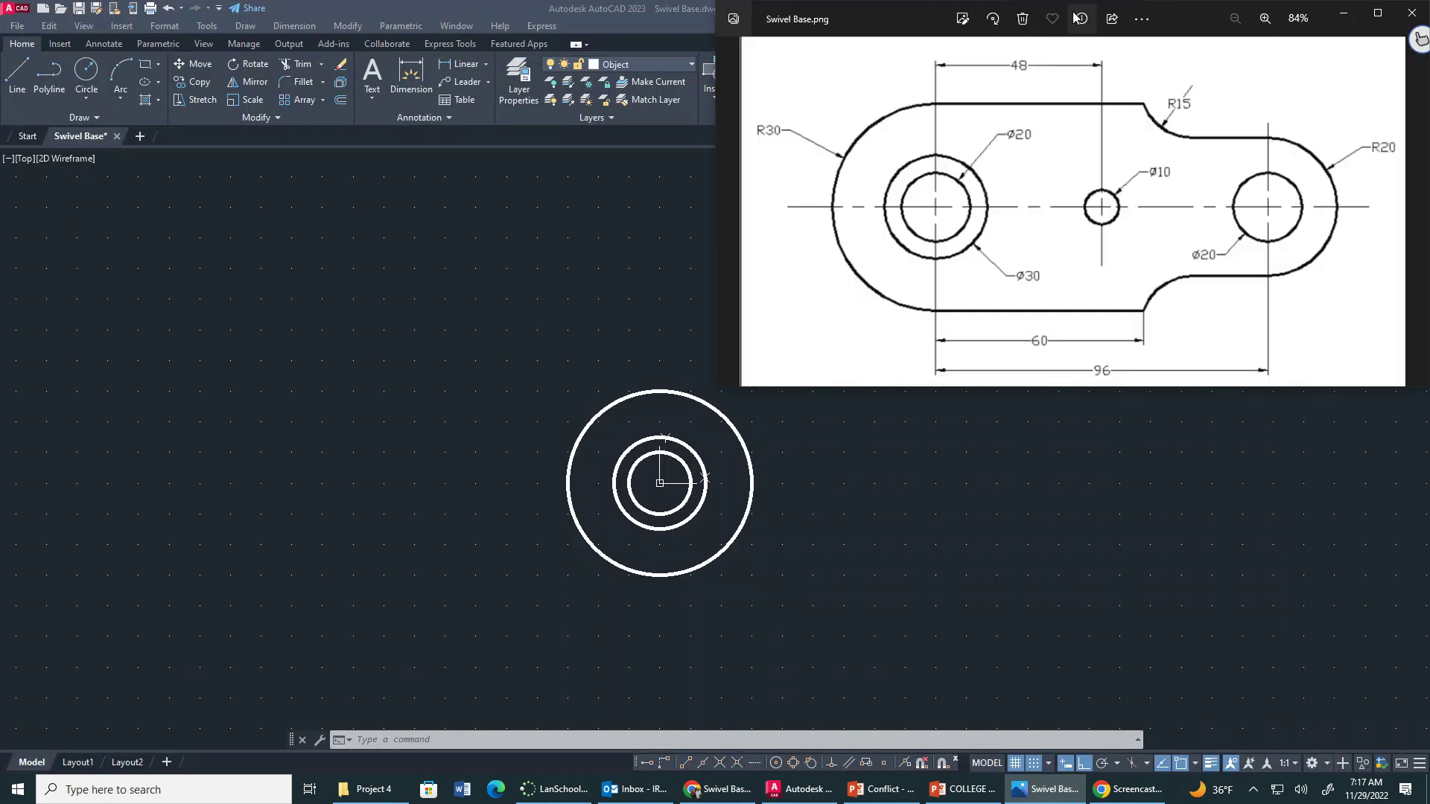
pyautogui.hotkey('alt', 'F4')
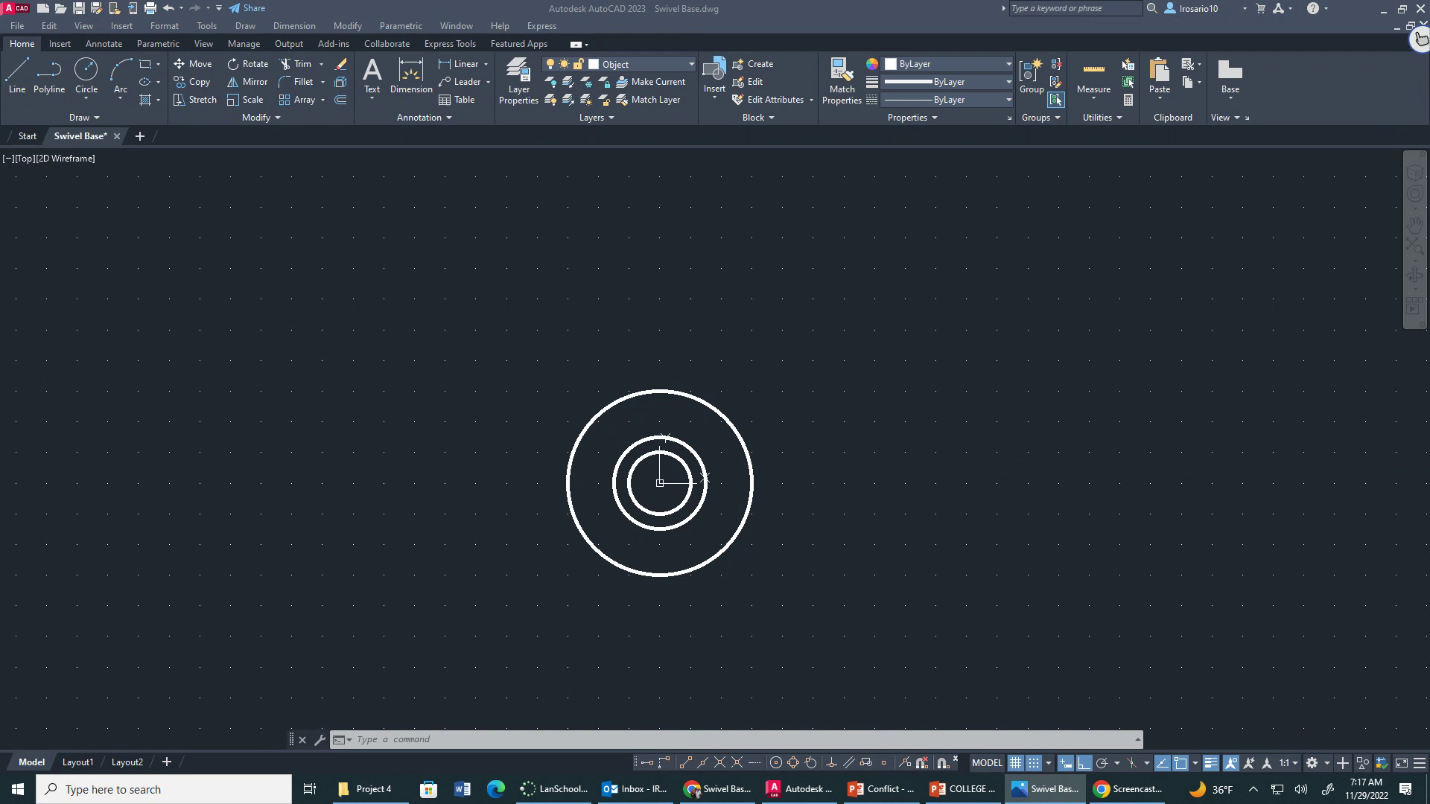
# - Using Center, Diameter, draw a 10 mm circle centred at coordinates 48,0
pyautogui.click(95, 99)
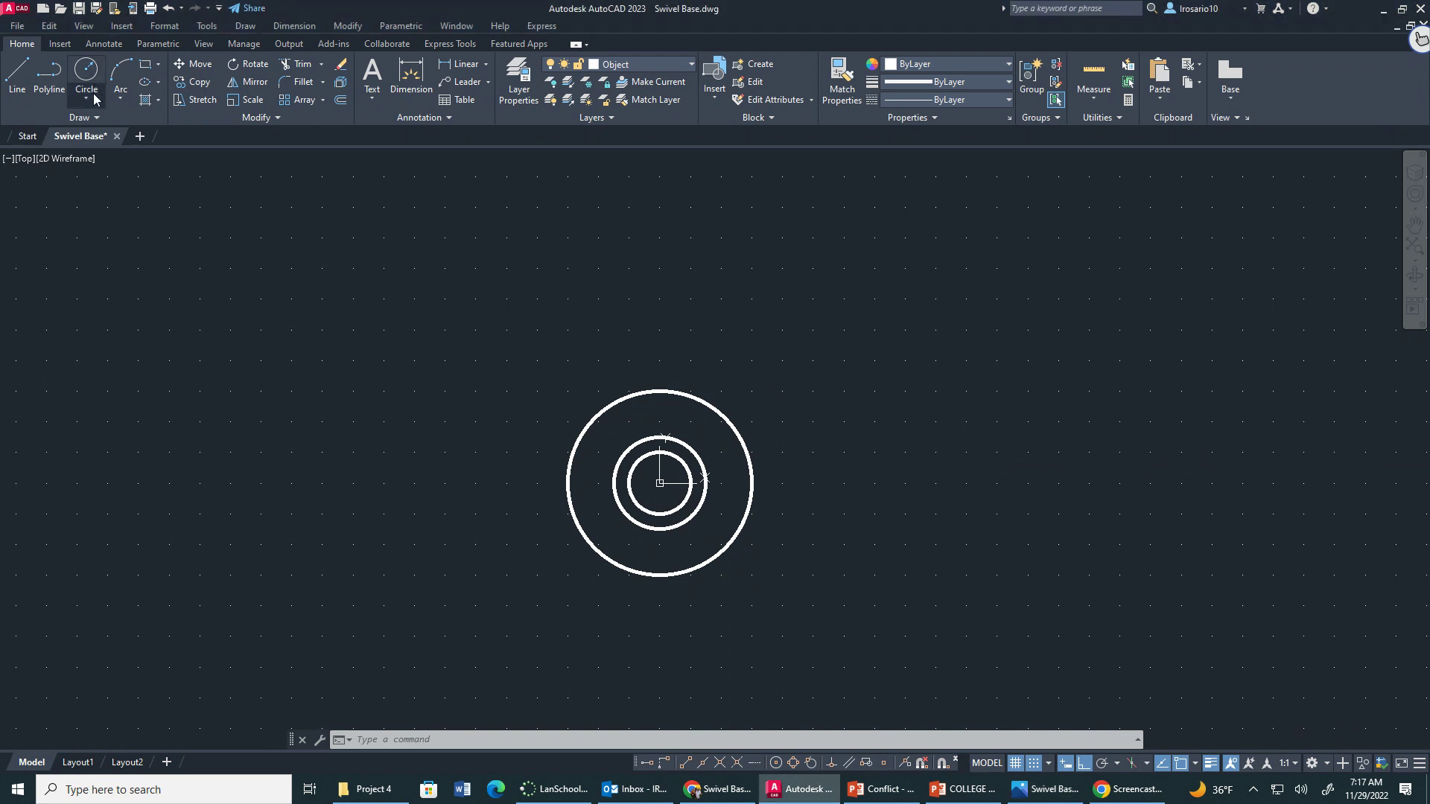
pyautogui.click(96, 100)
pyautogui.click(140, 160)
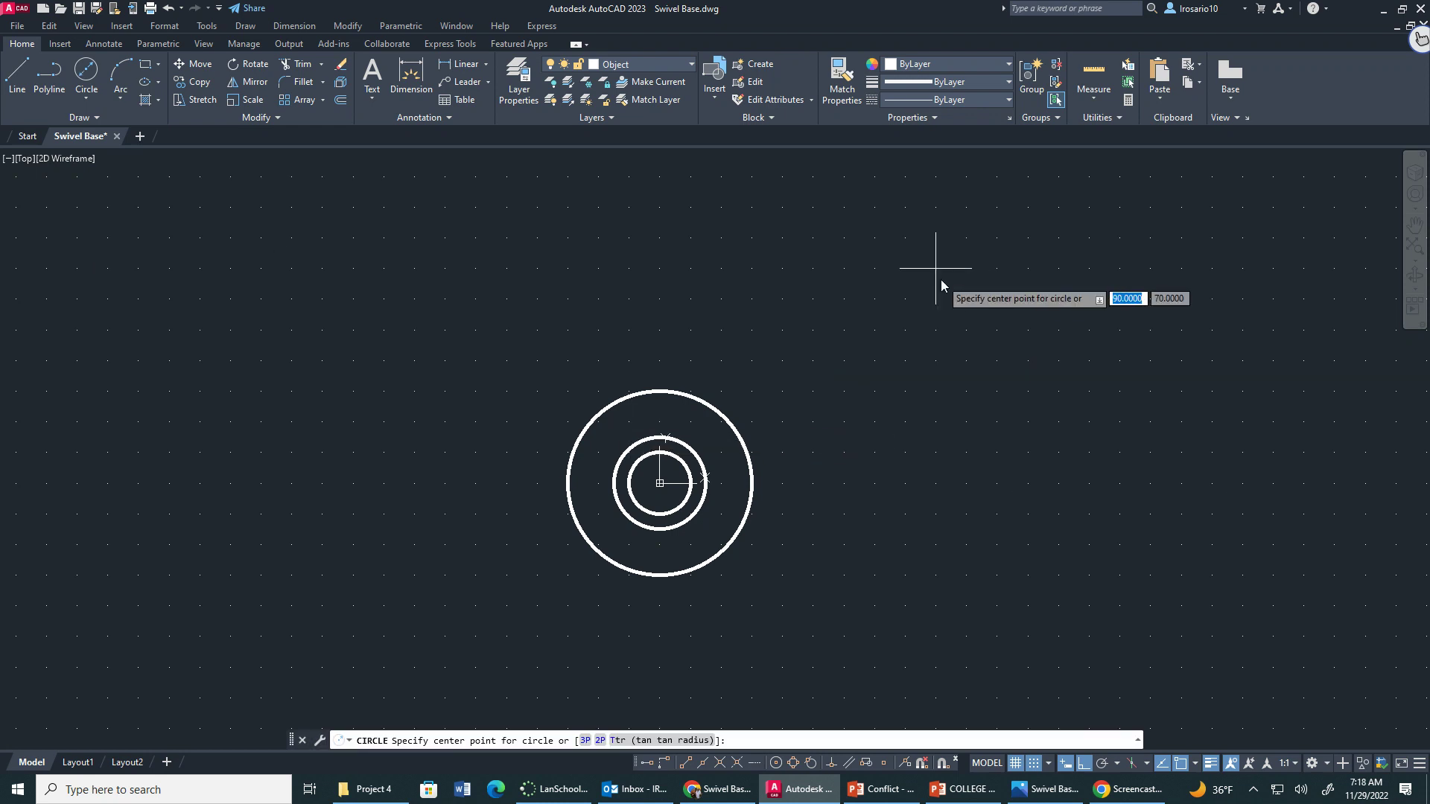
pyautogui.write('48')
pyautogui.press('Tab')
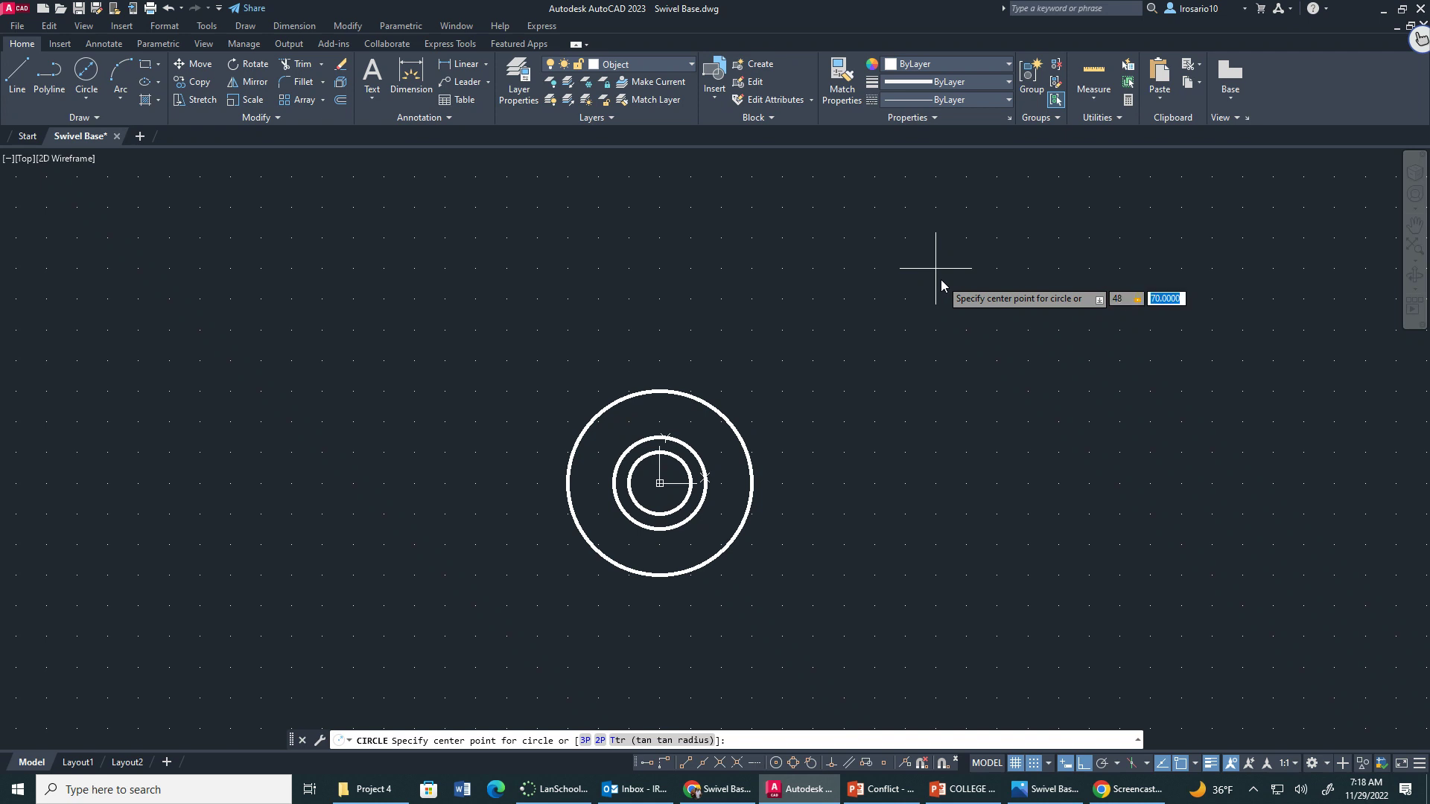
pyautogui.write('0')
pyautogui.press('Return')
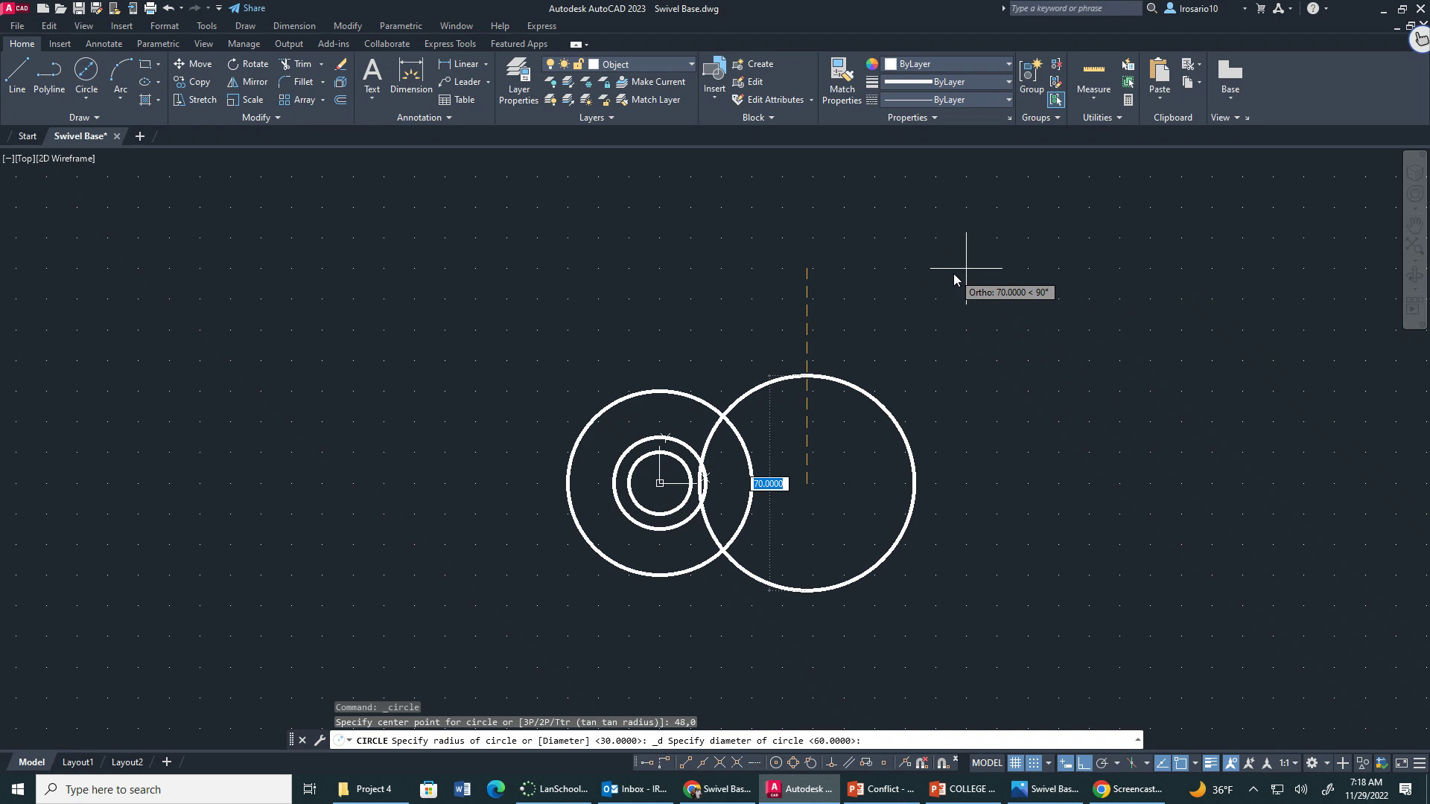
pyautogui.write('10')
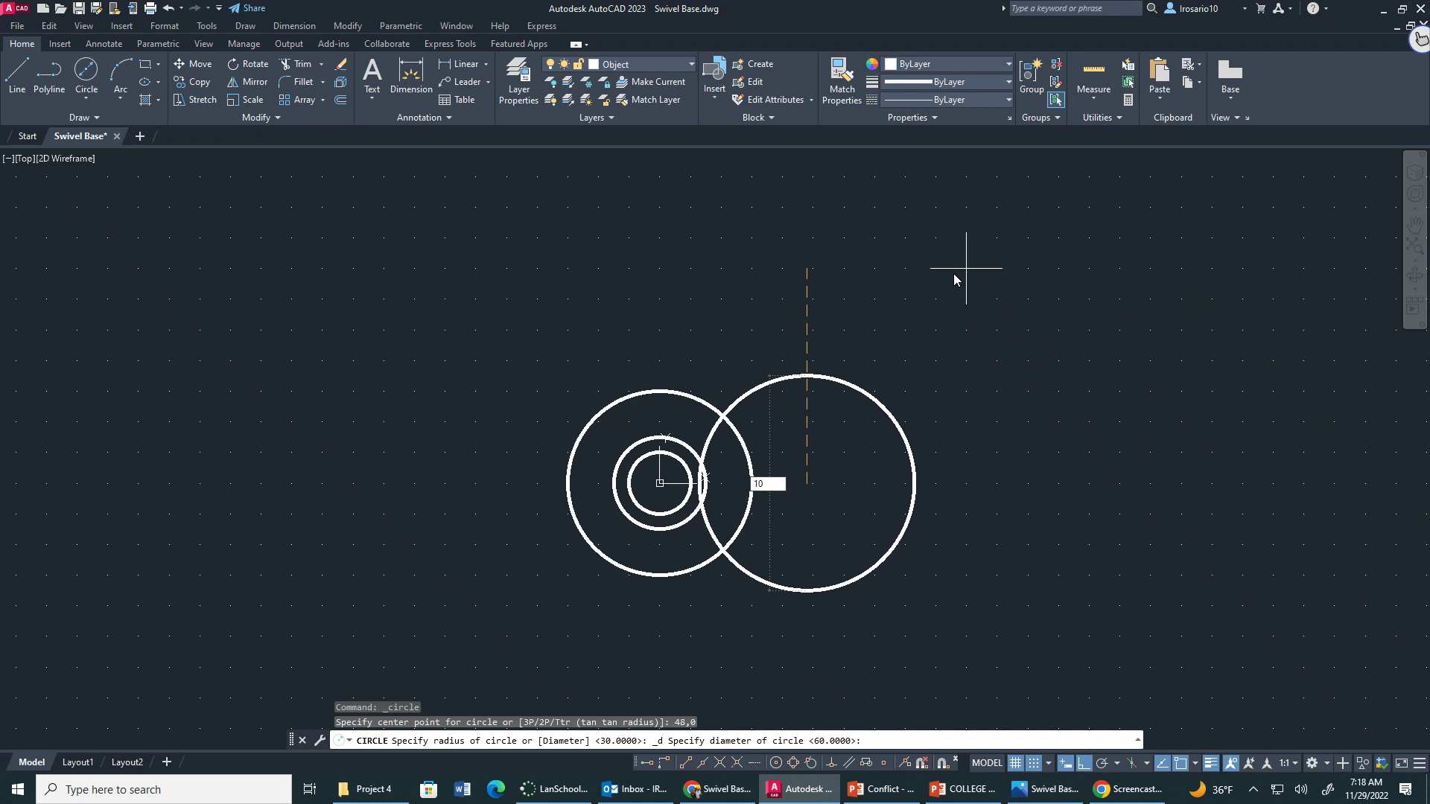
pyautogui.press('Return')
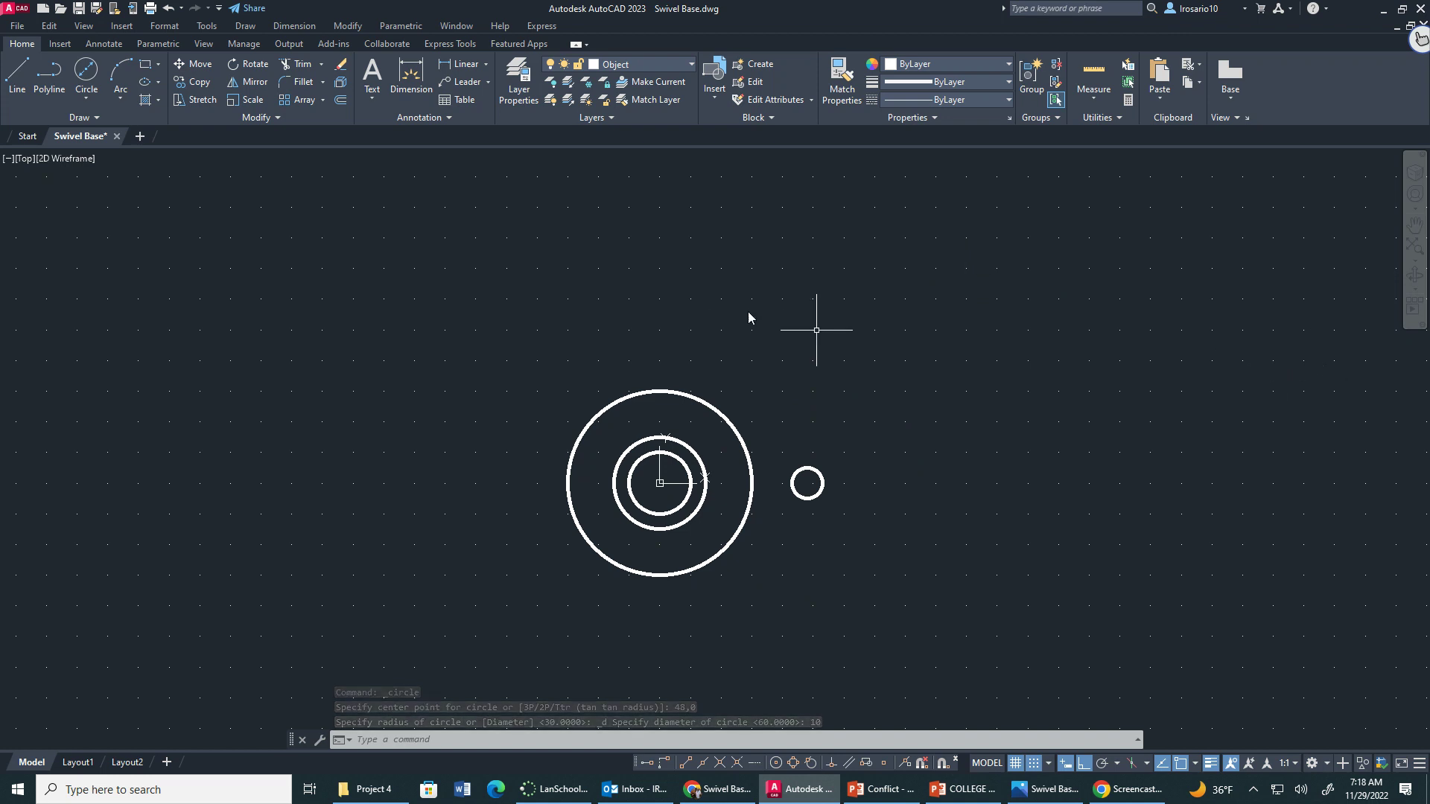
# - Draw a Center, Diameter circle of 20 mm at coordinates 96,0
pyautogui.click(94, 72)
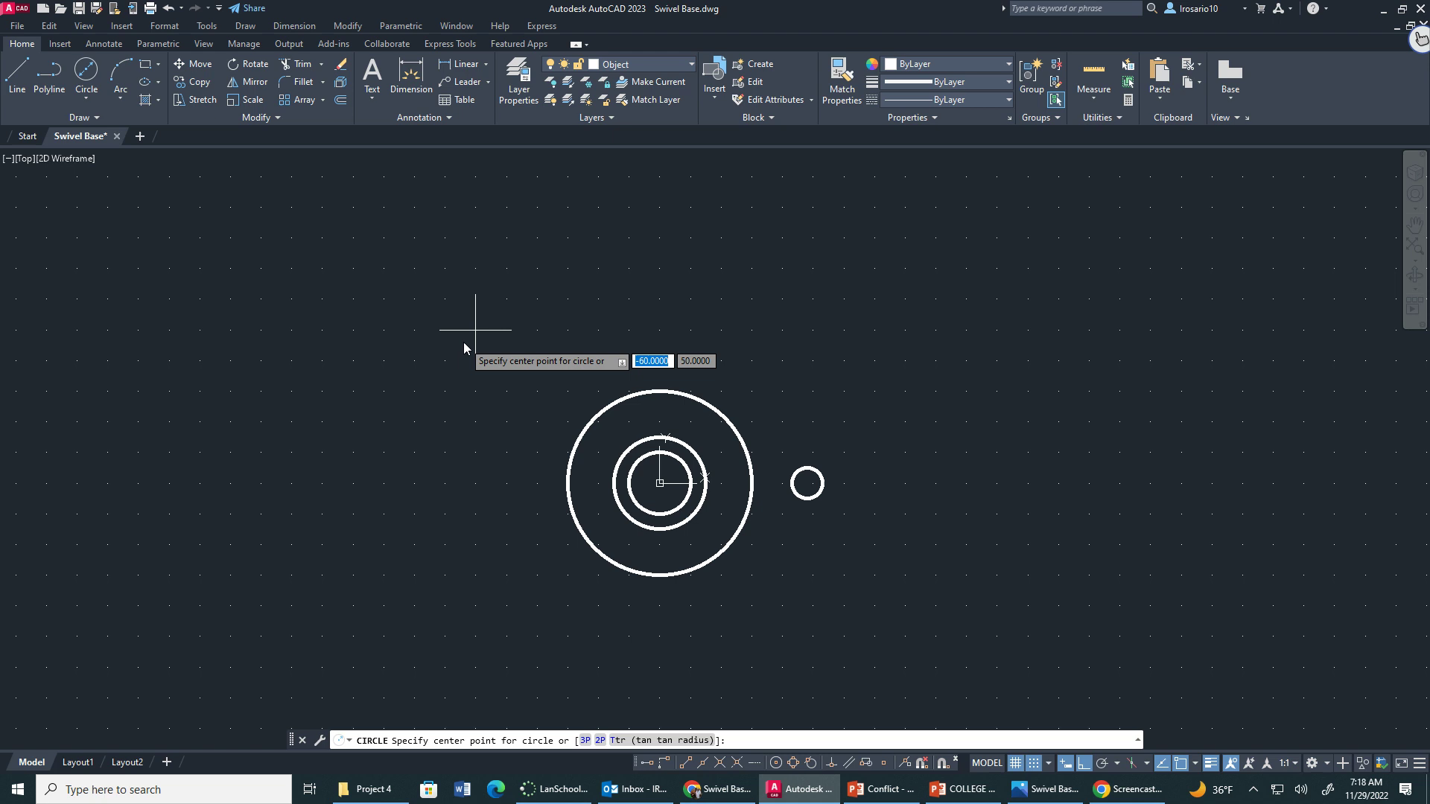
pyautogui.write('96')
pyautogui.press('Tab')
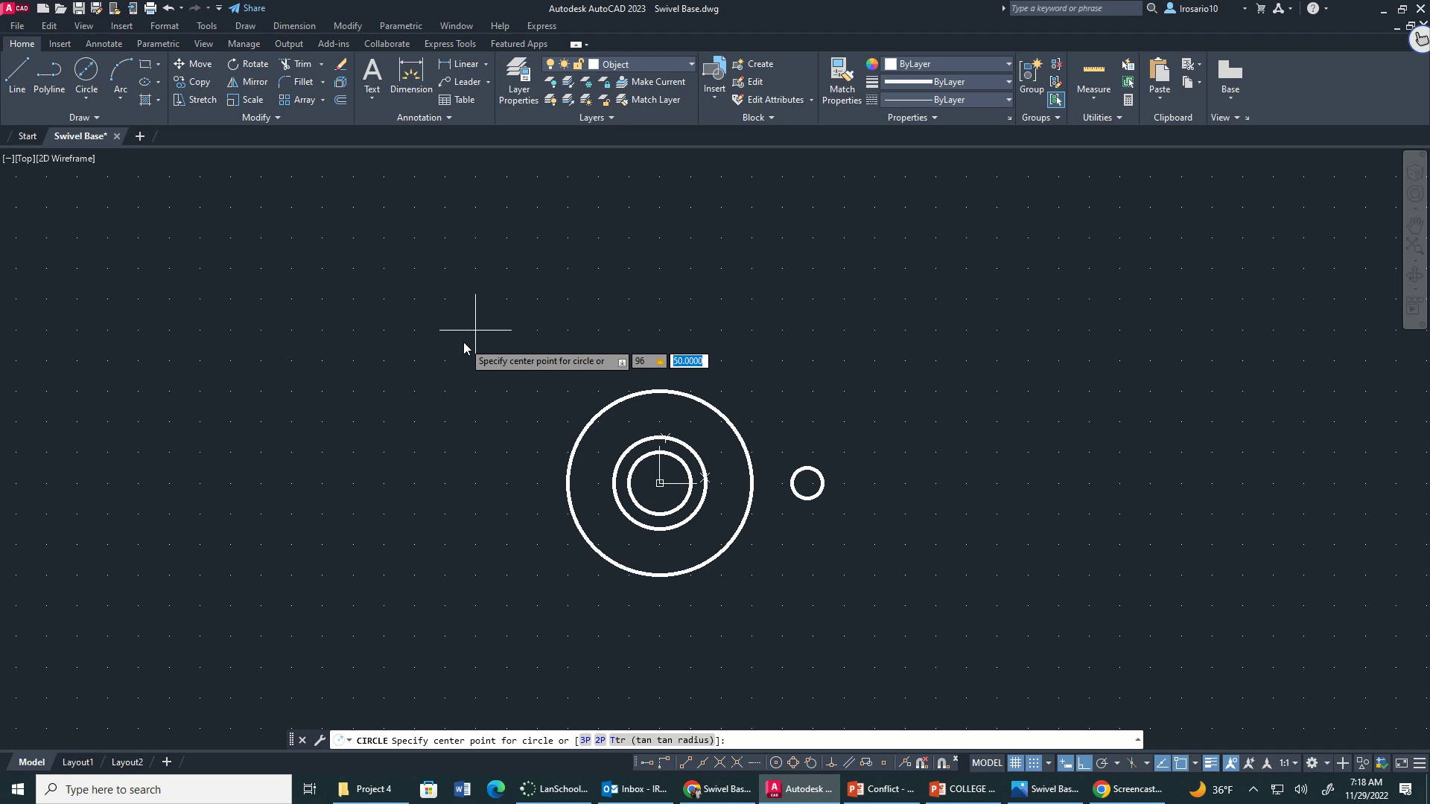
pyautogui.write('0')
pyautogui.press('Return')
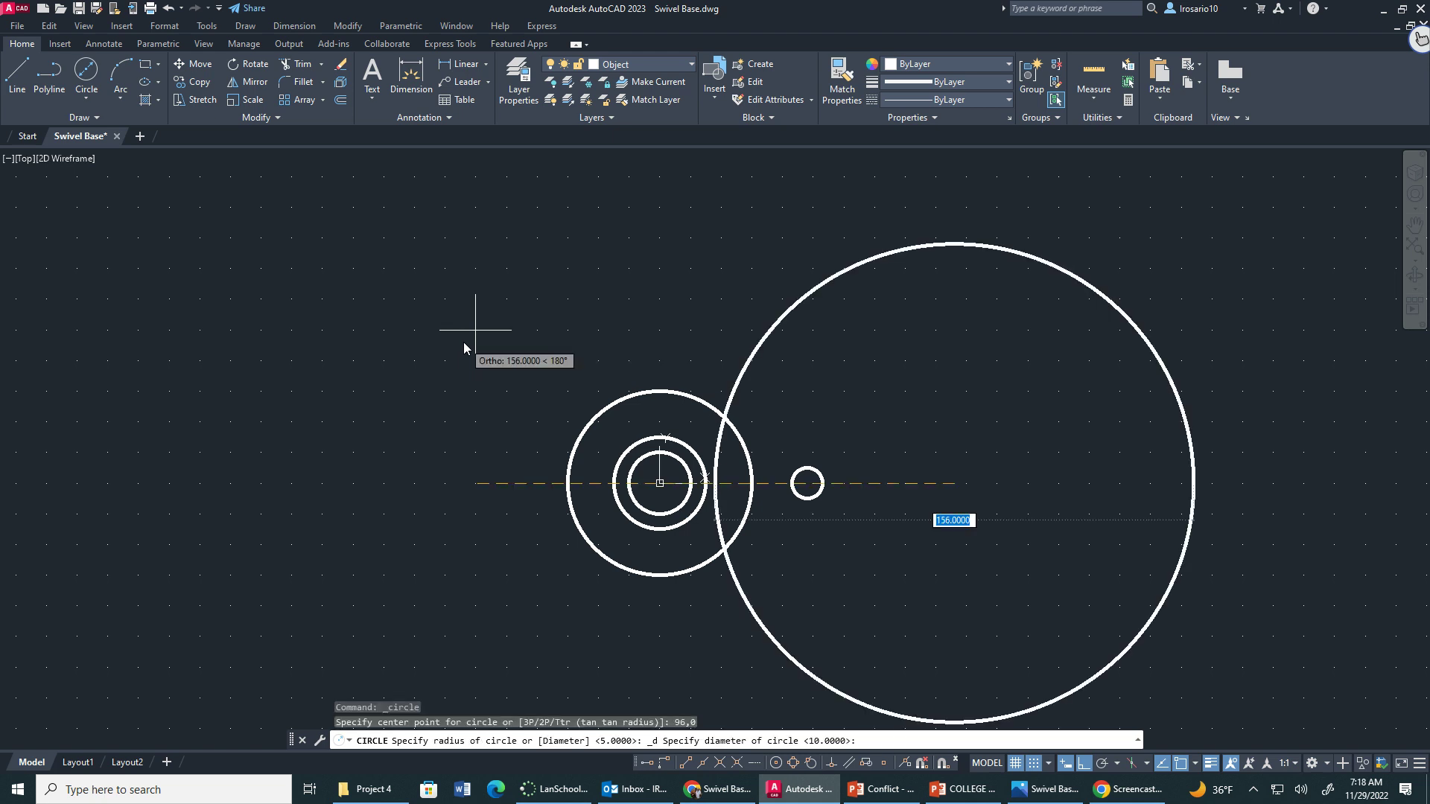
pyautogui.write('20')
pyautogui.press('Return')
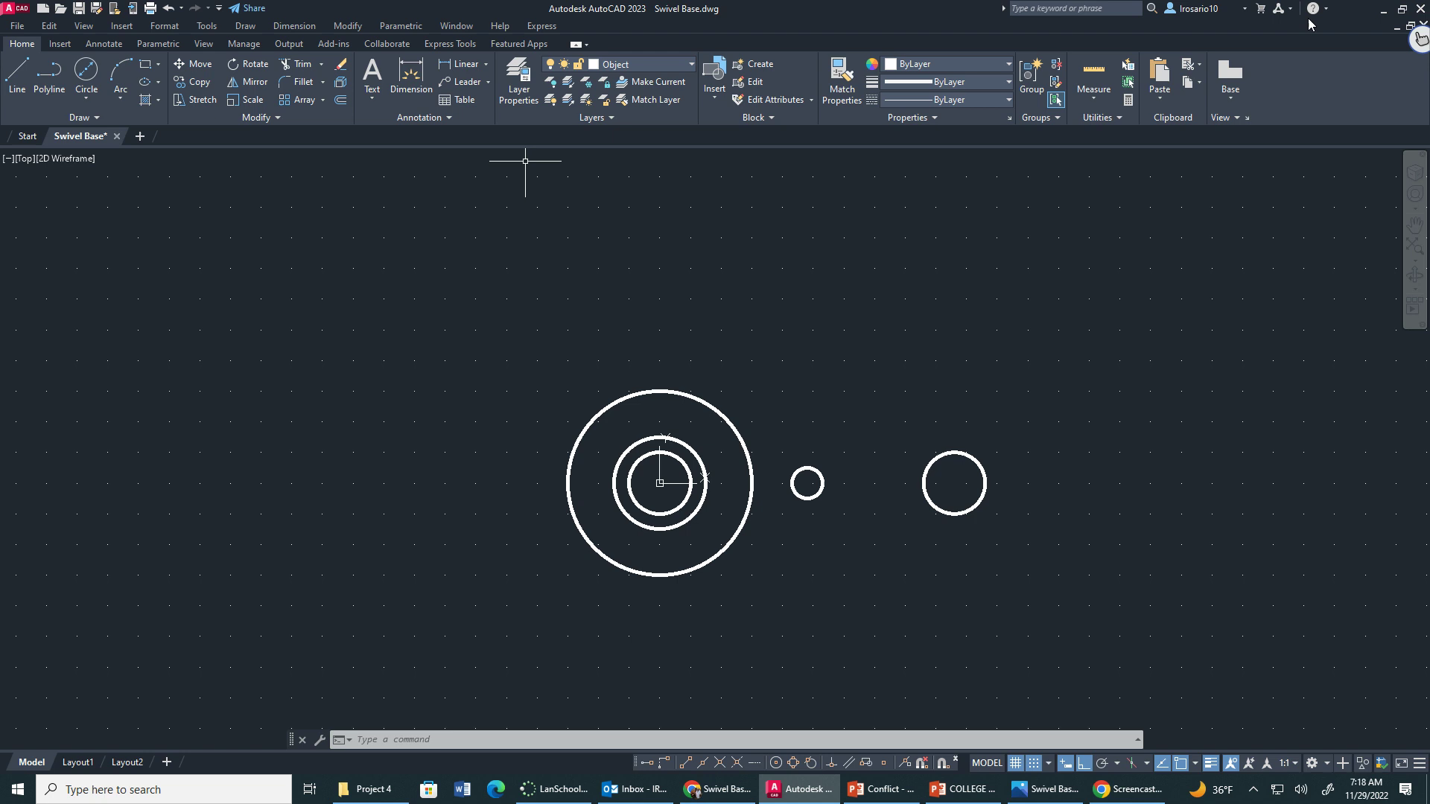
pyautogui.hotkey('alt', 'Tab')
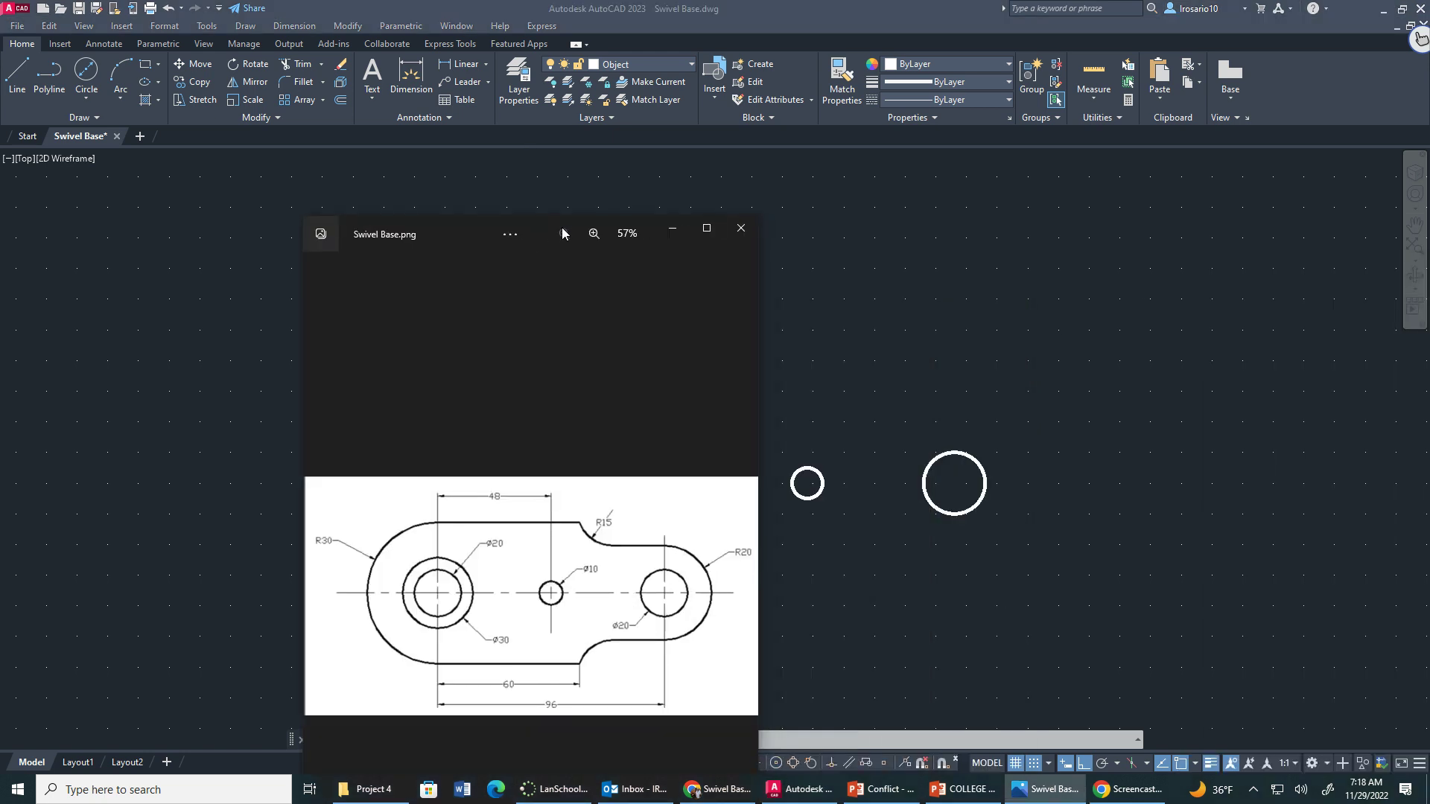
pyautogui.click(707, 234)
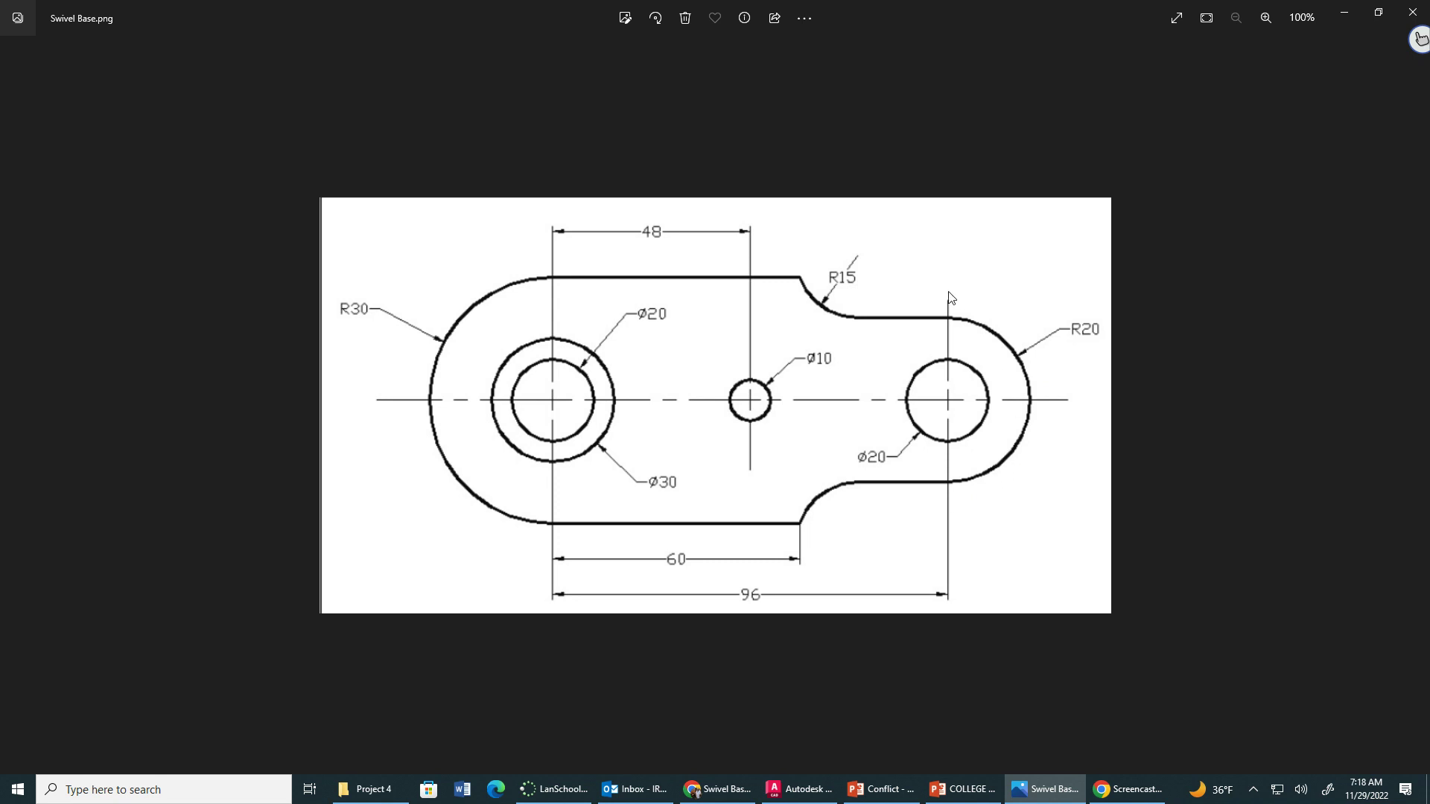
pyautogui.doubleClick(1075, 20)
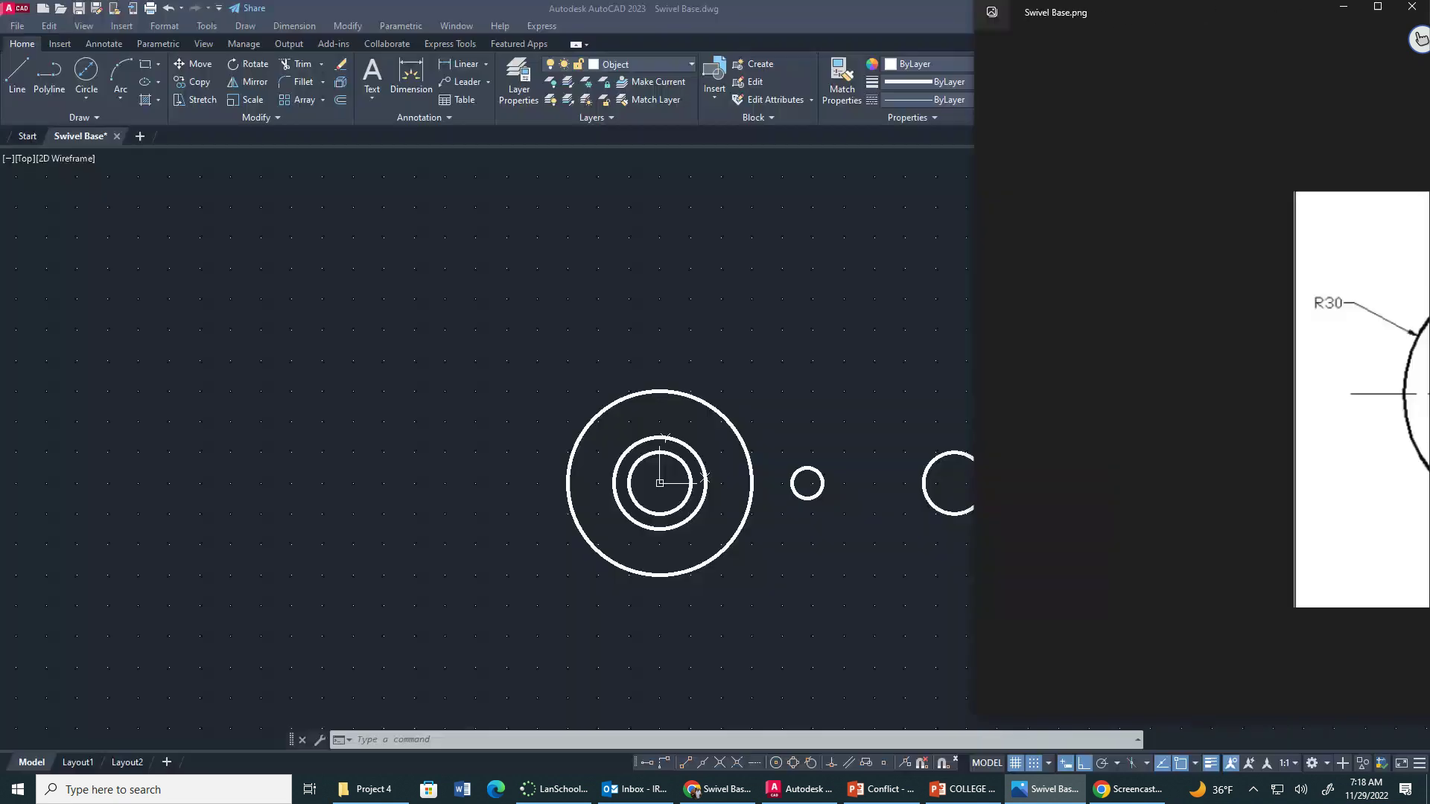
pyautogui.hotkey('alt', 'Tab')
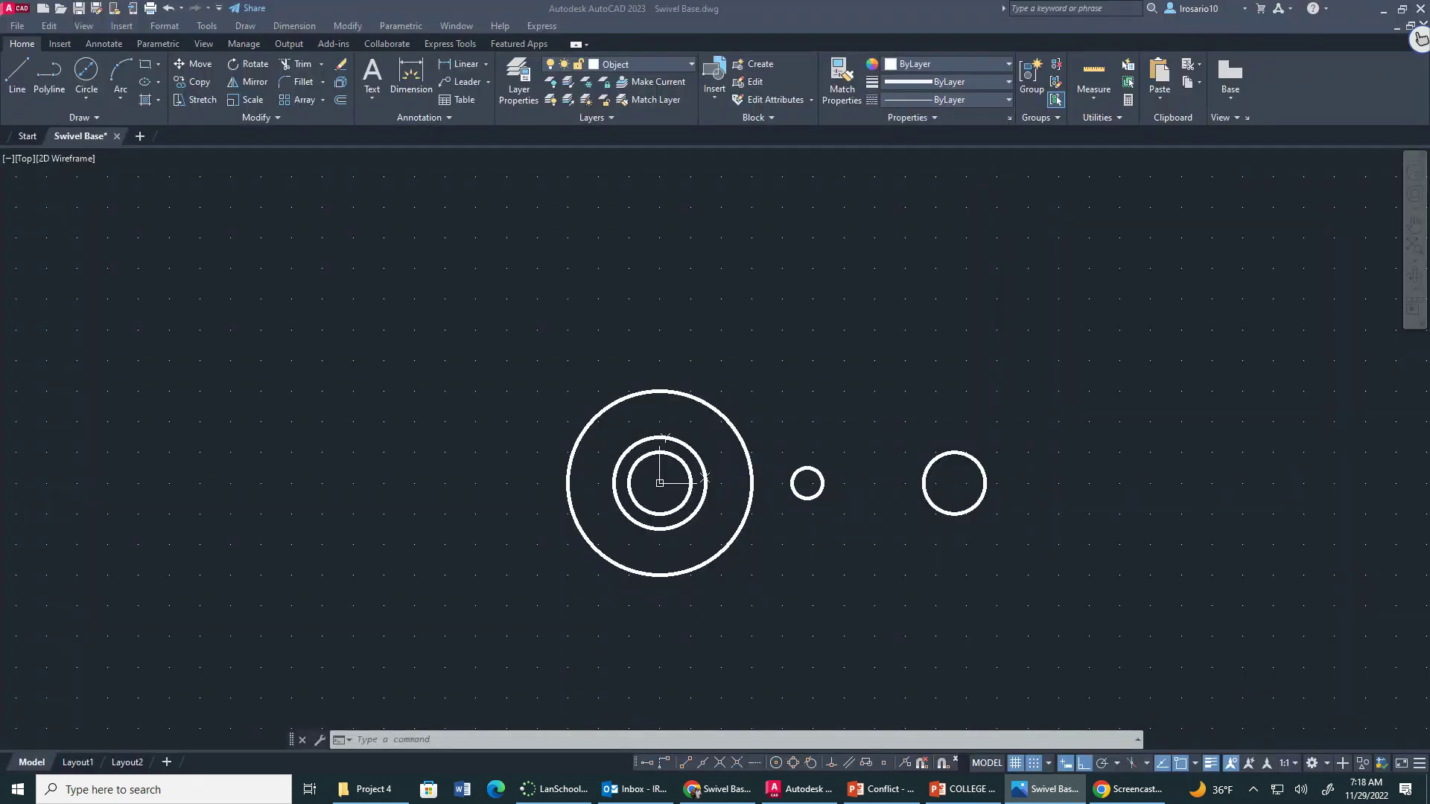
# - Toggle Snap off and on, then draw a radius-20 circle centred at 96,0
pyautogui.click(90, 96)
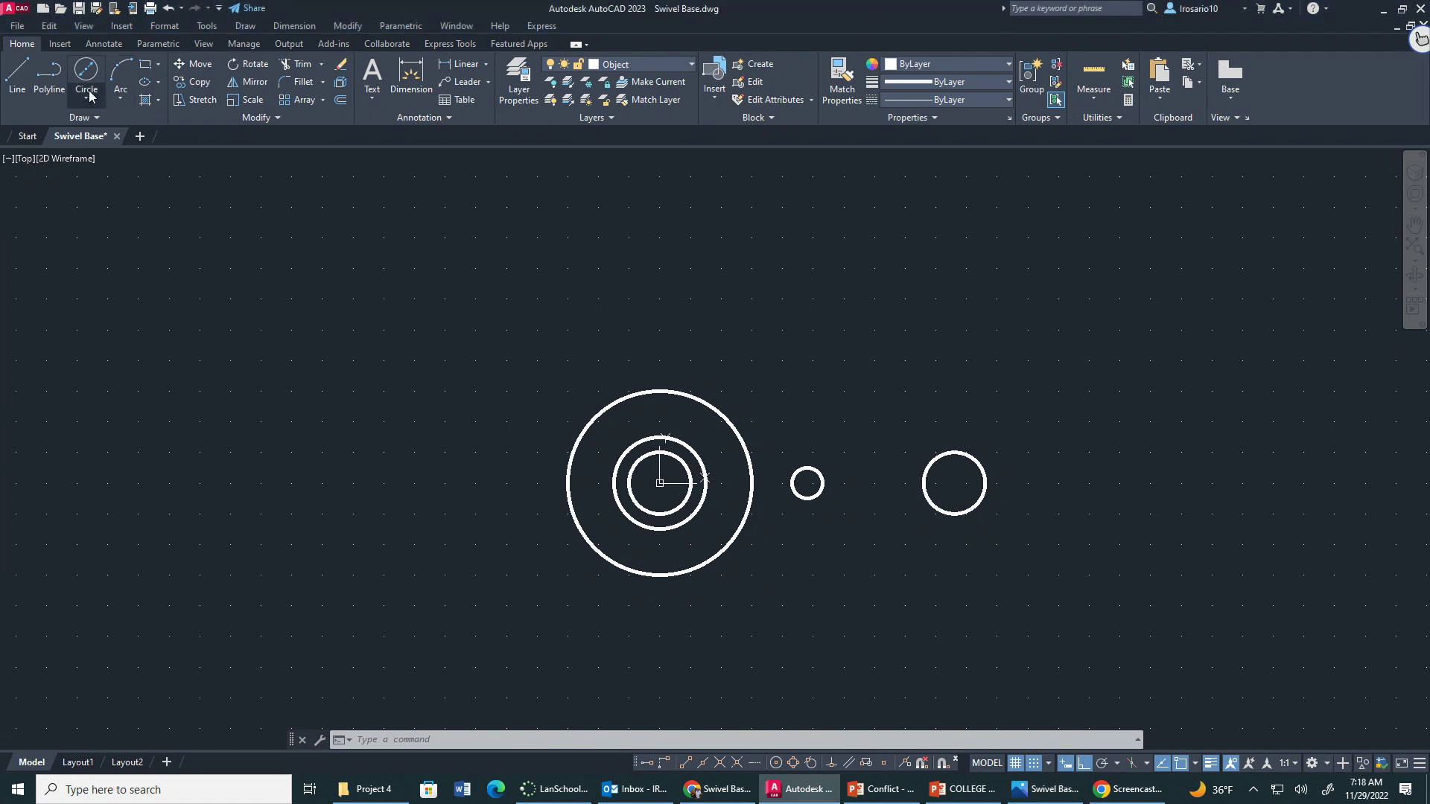
pyautogui.click(84, 101)
pyautogui.click(123, 123)
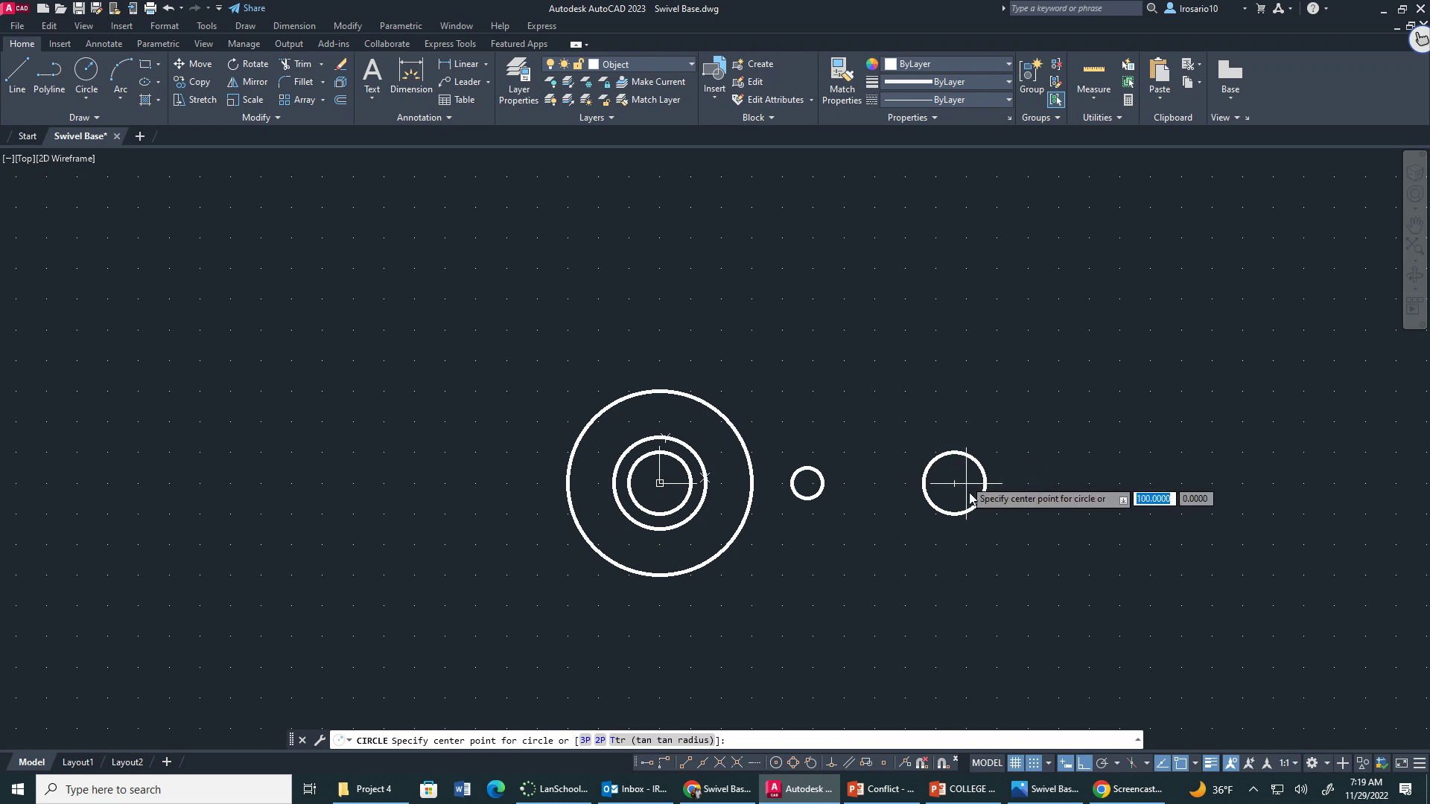
pyautogui.click(1034, 762)
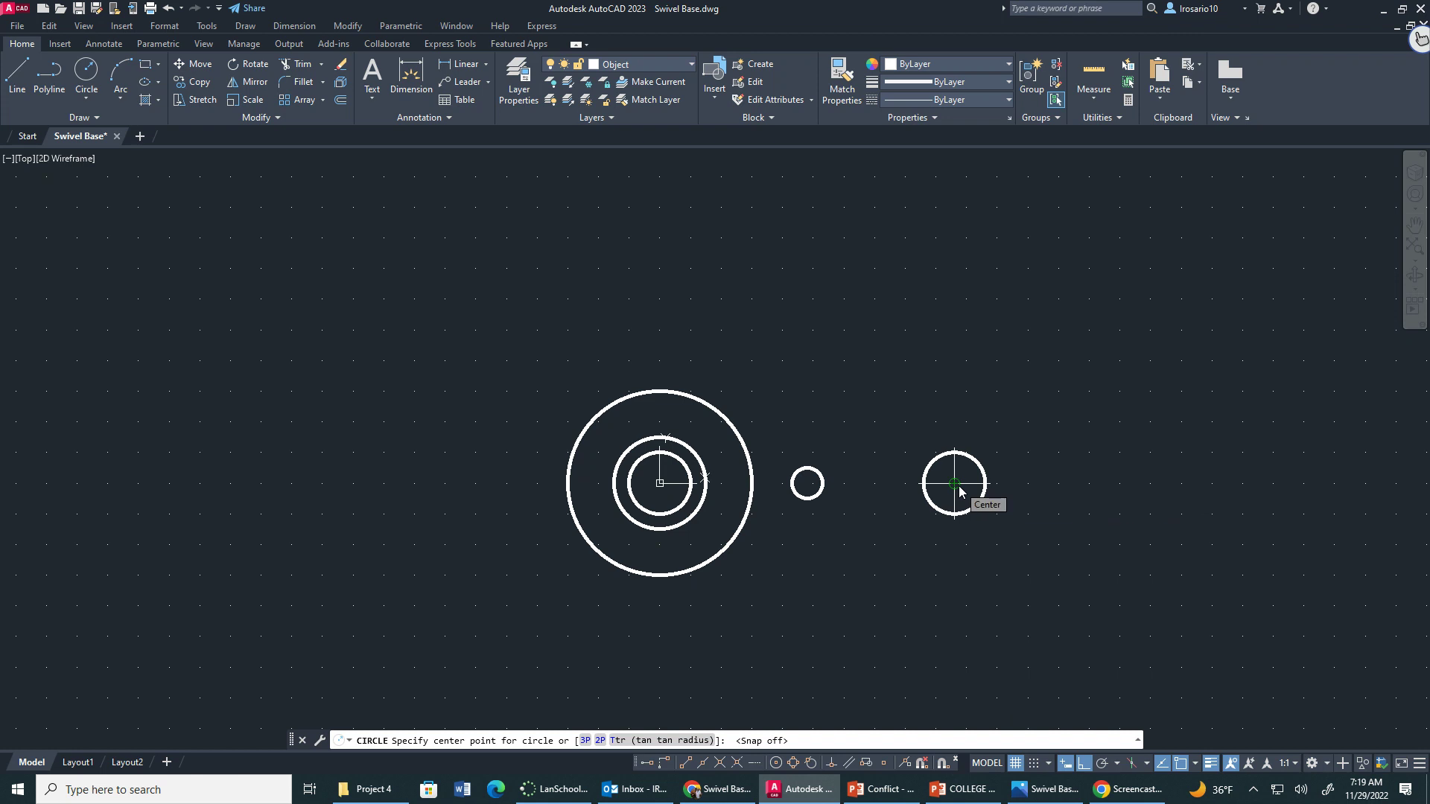
pyautogui.click(1038, 765)
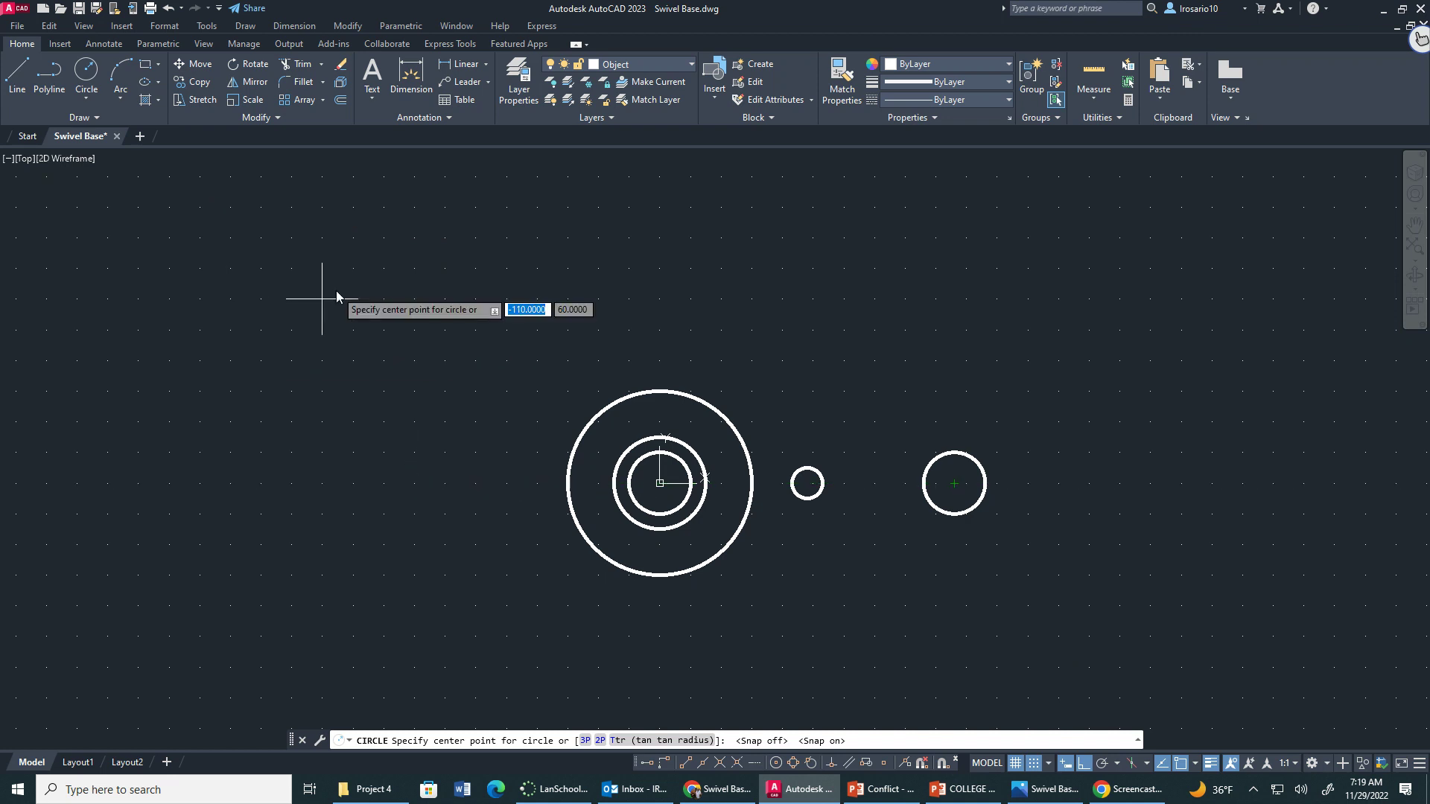
pyautogui.write('0')
pyautogui.press('BackSpace')
pyautogui.write('96')
pyautogui.press('Tab')
pyautogui.write('0')
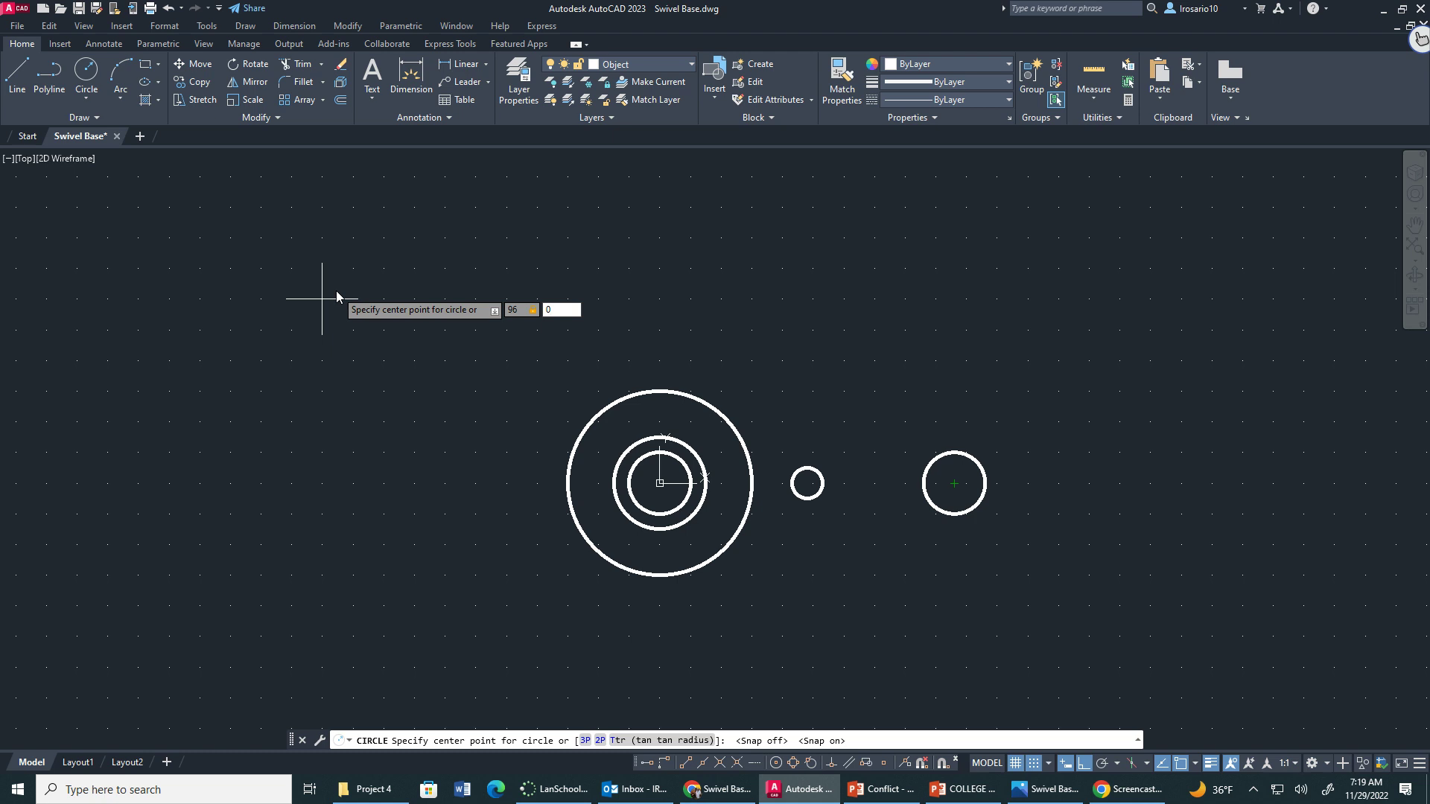
pyautogui.press('Return')
pyautogui.write('20')
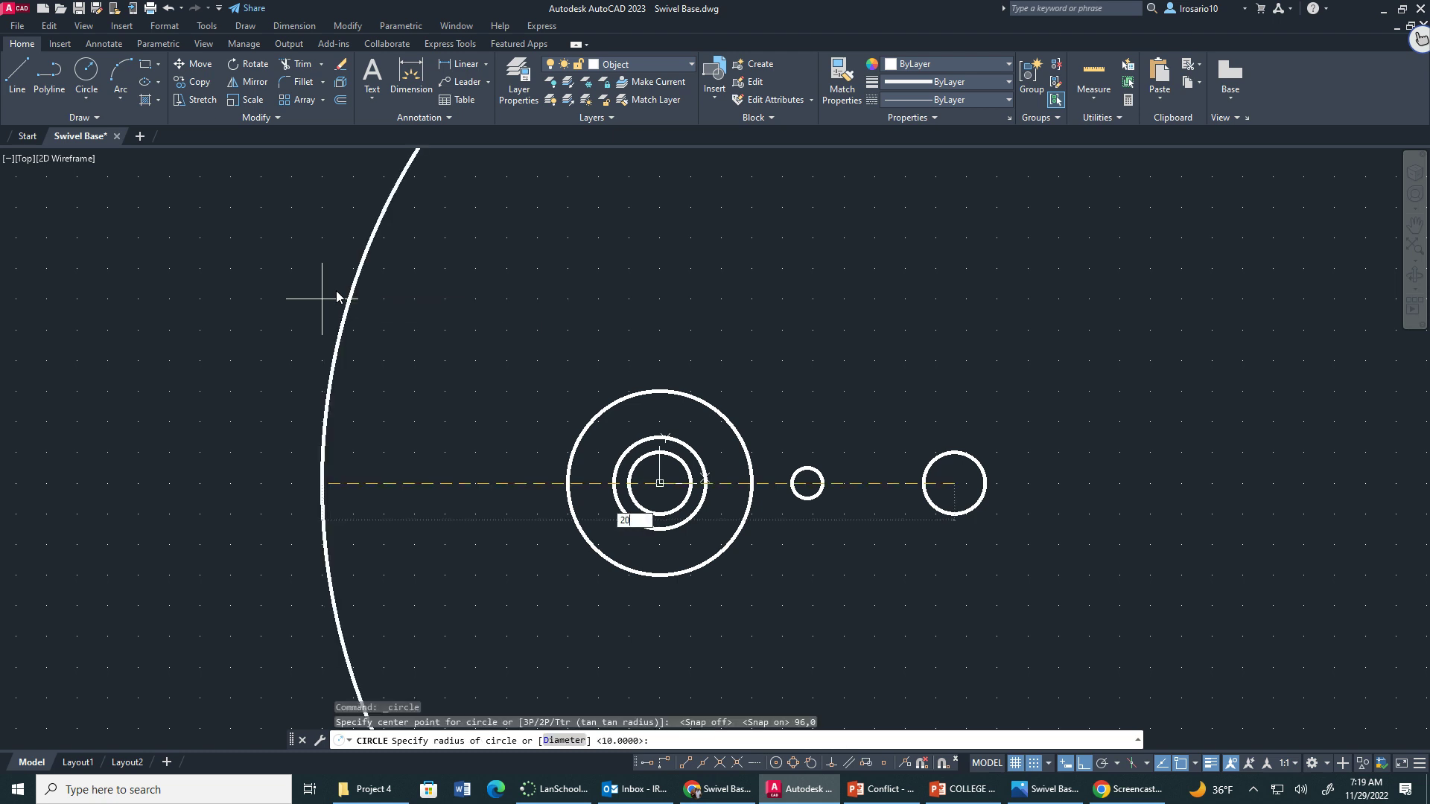
pyautogui.press('Return')
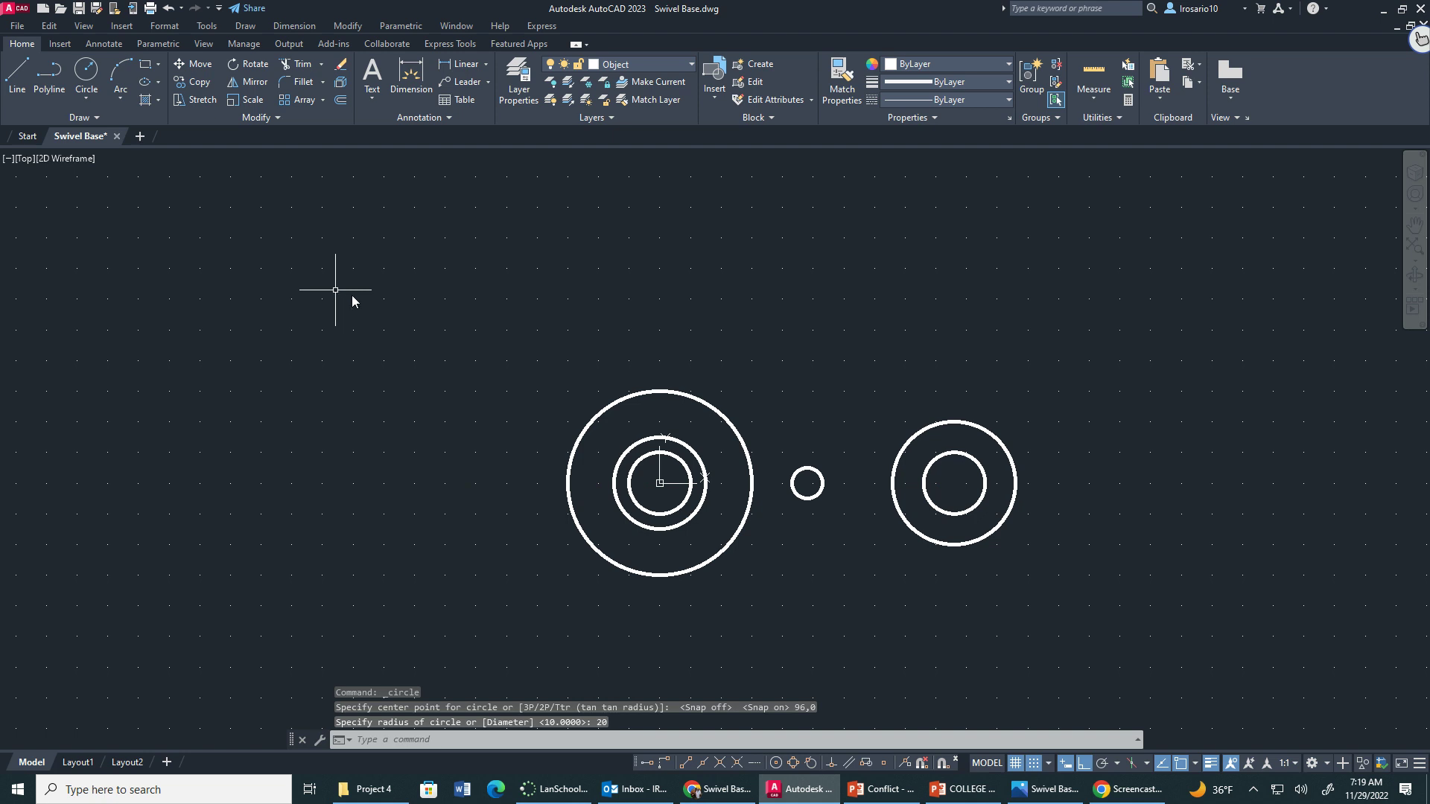